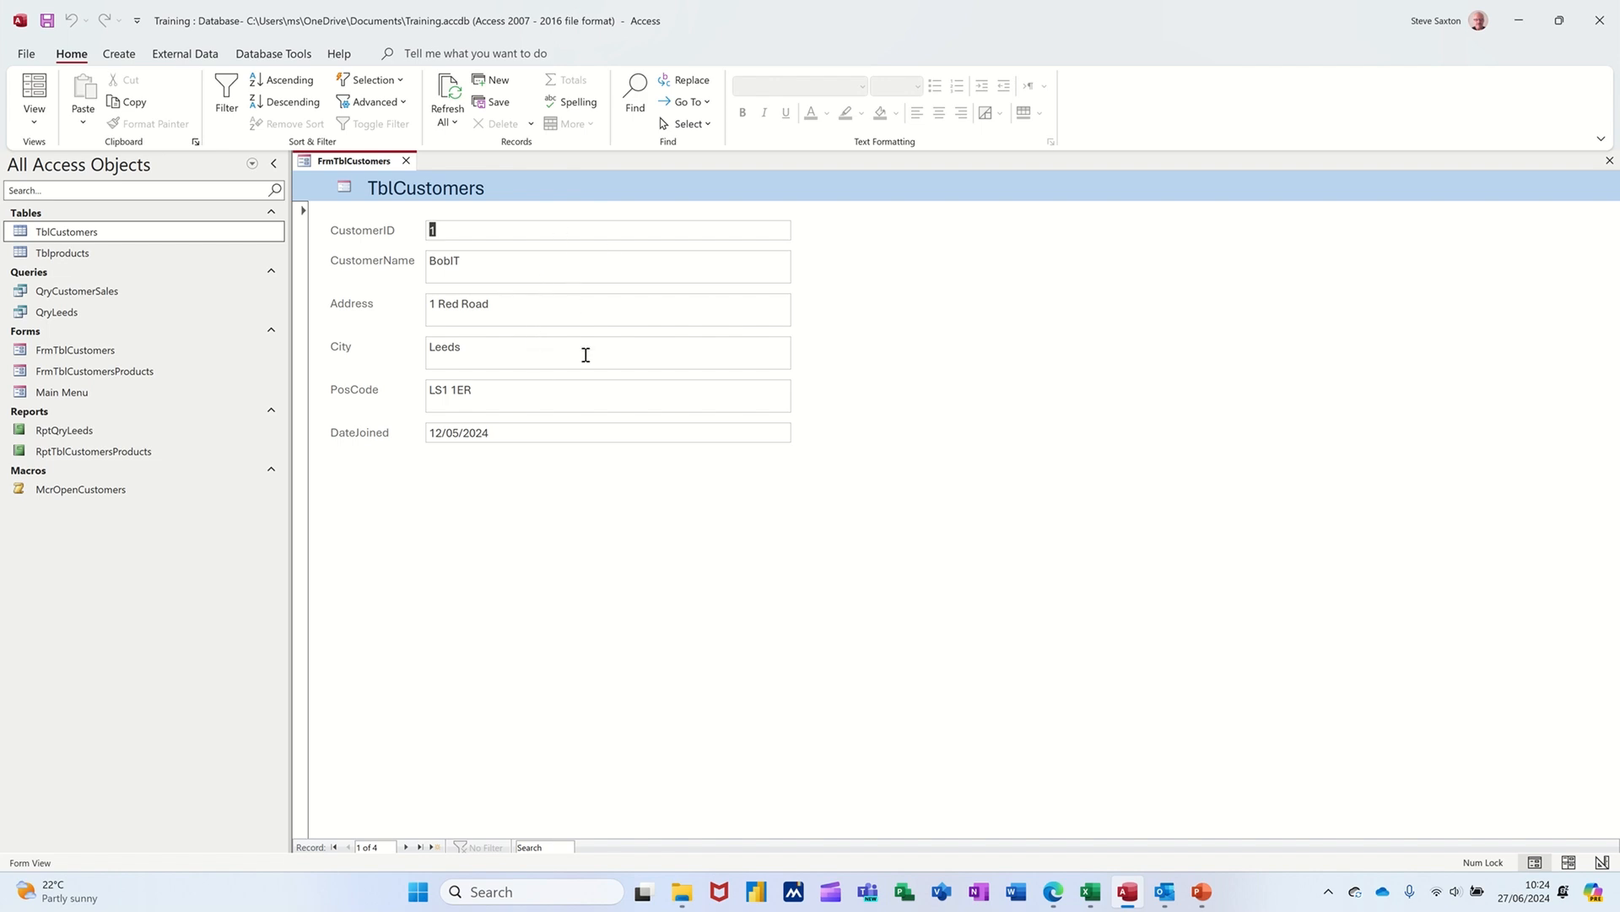
- In Design View, add a combo box beside the CustomerID field that finds a form record based on the selected value
click(35, 123)
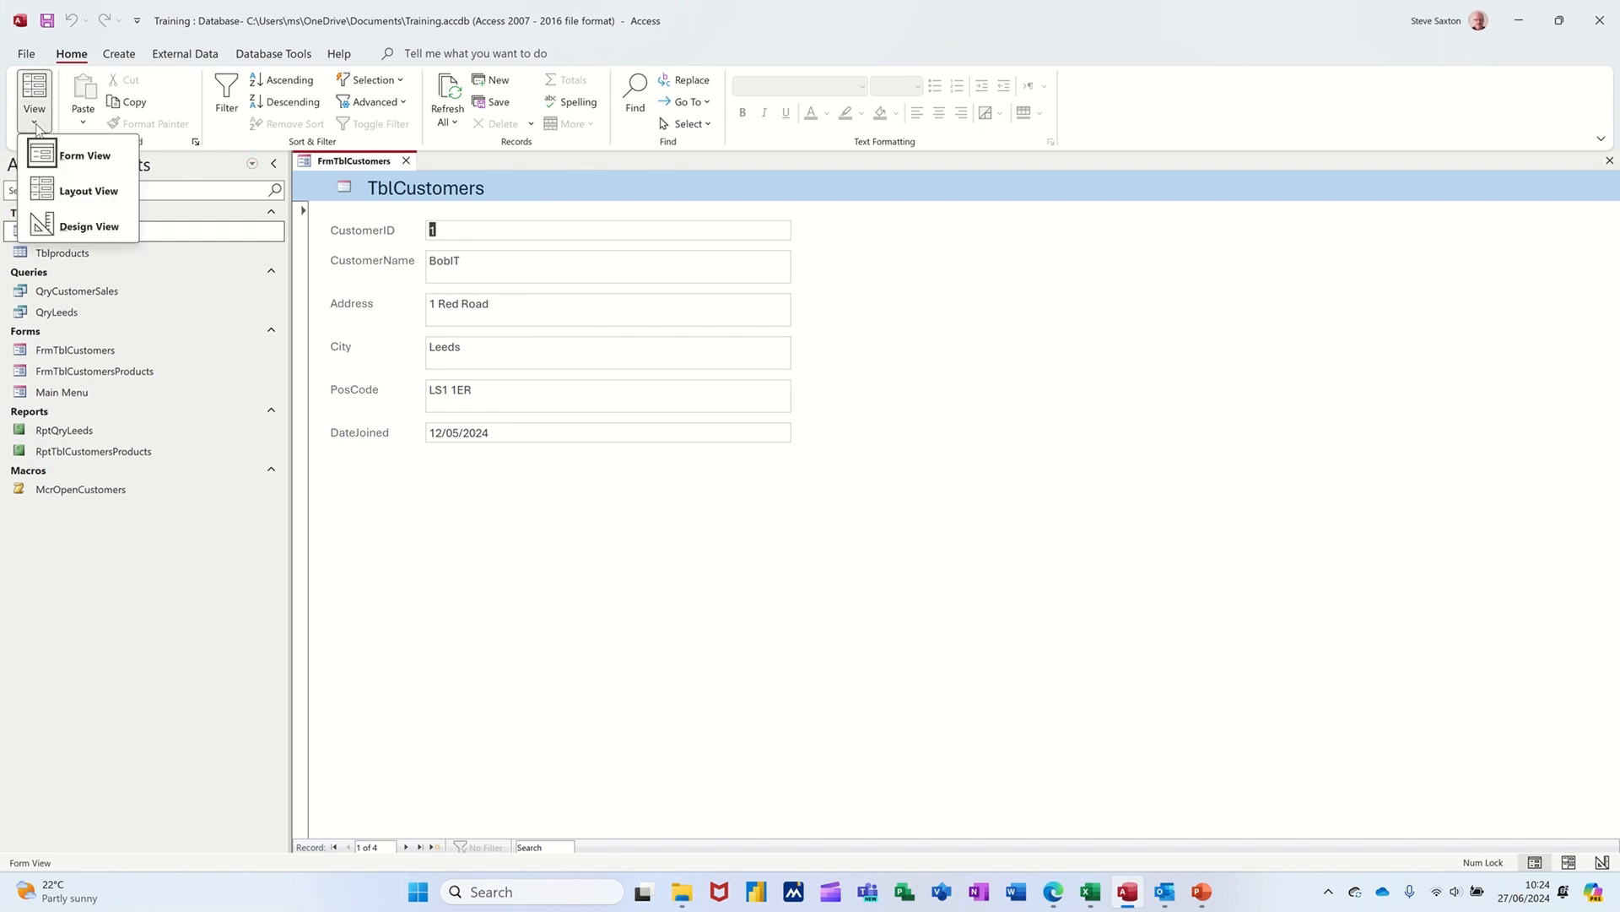
click(70, 227)
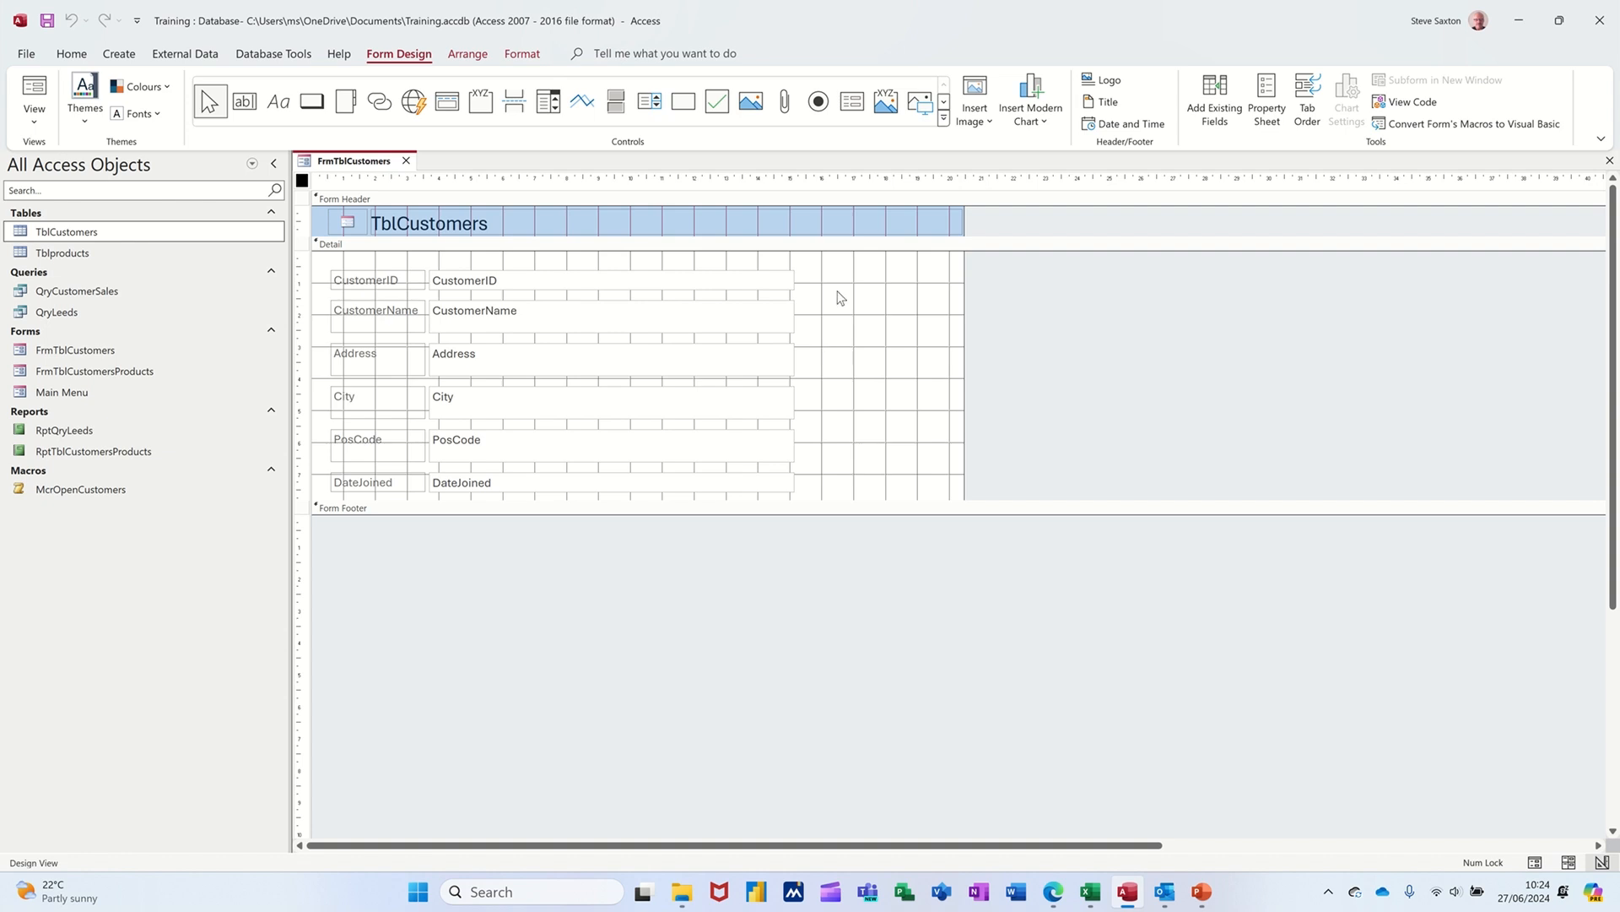
click(542, 104)
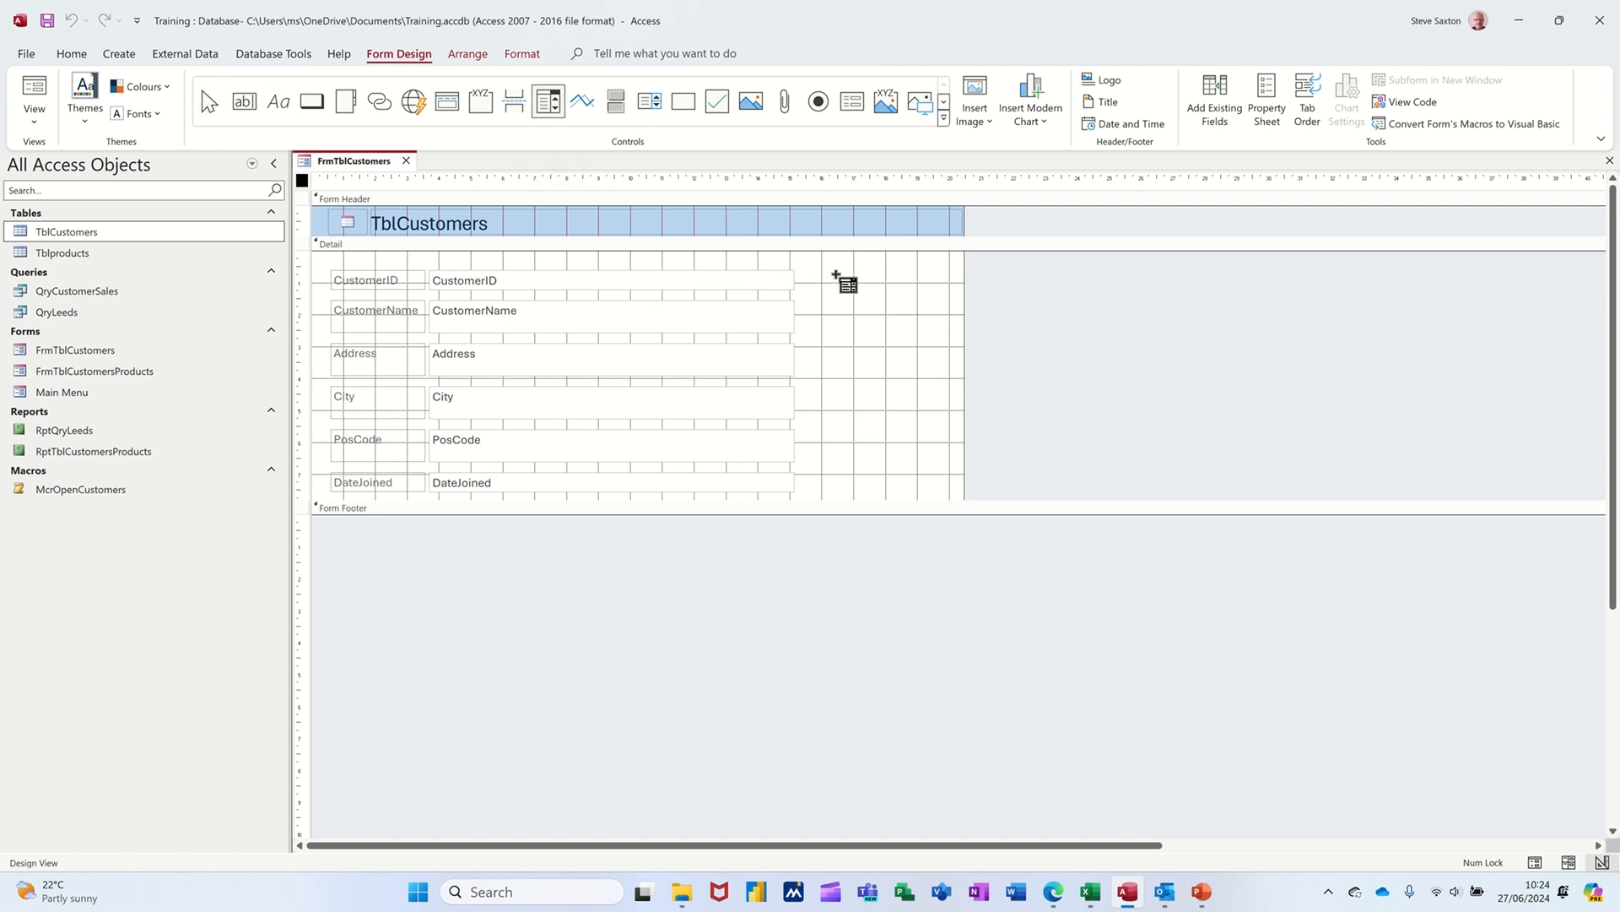
mouse_move(888, 280)
mouse_down()
mouse_move(985, 314)
mouse_move(1000, 302)
mouse_up()
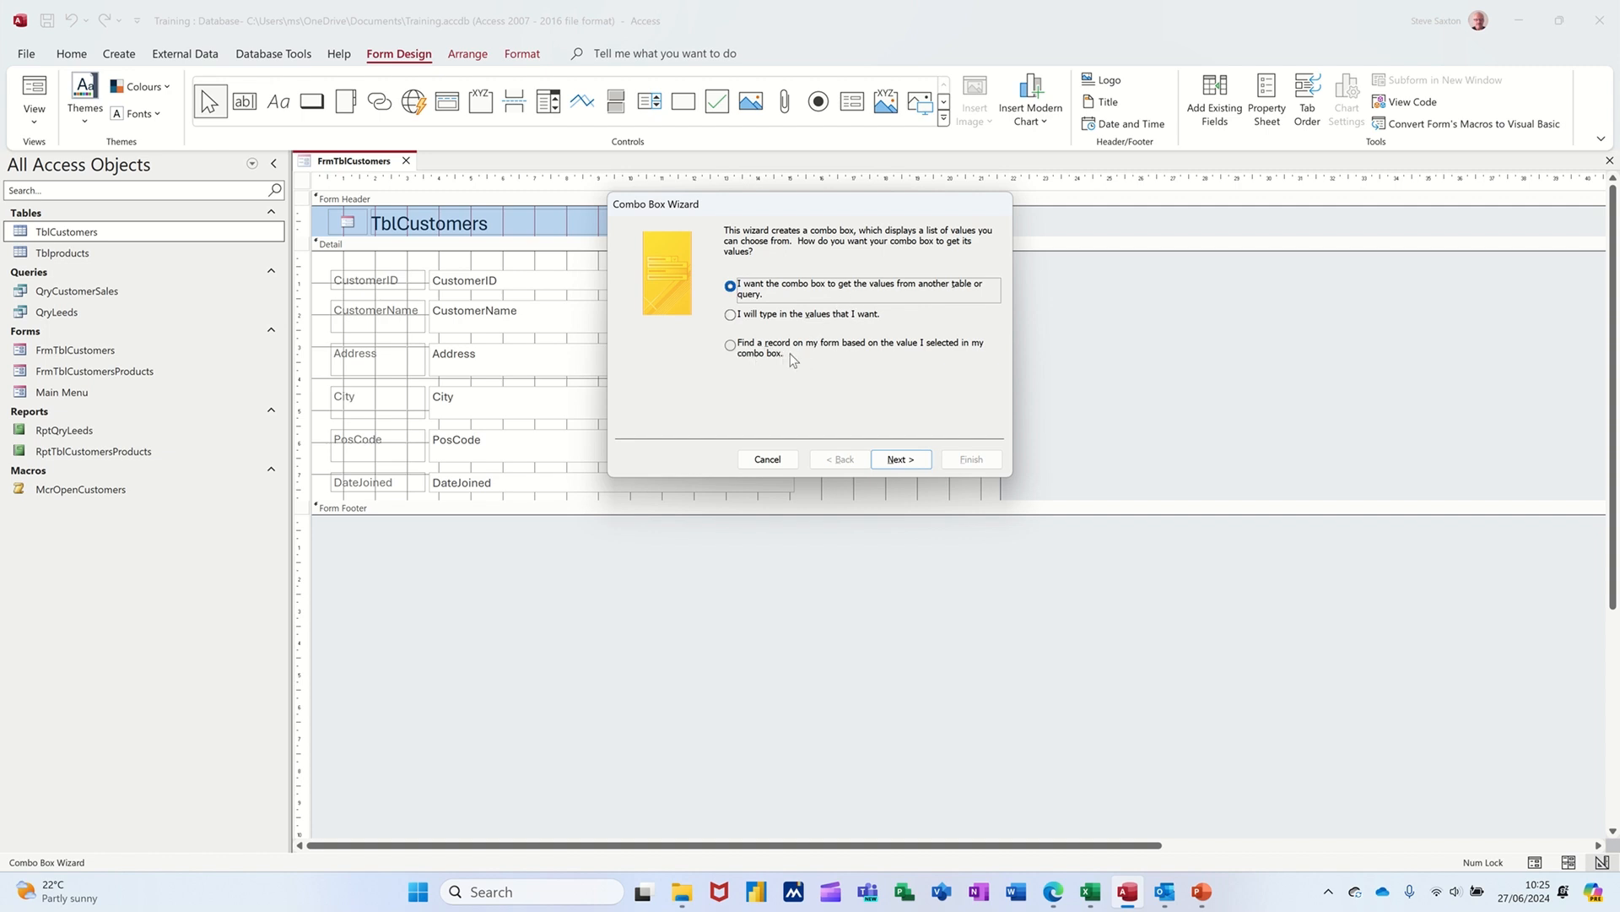
click(734, 352)
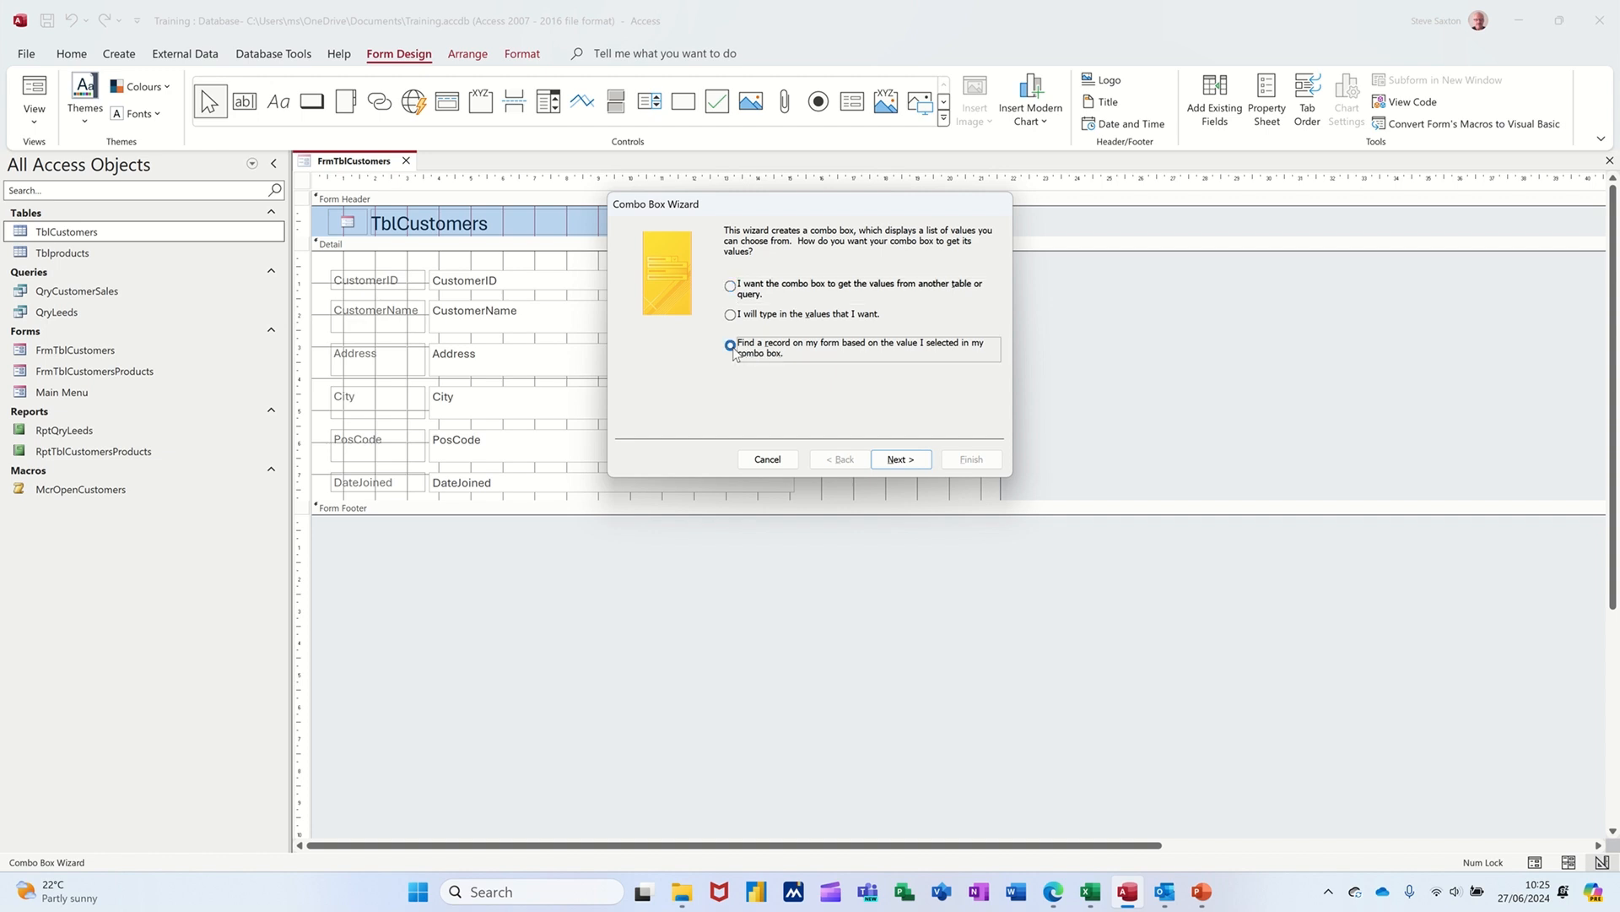
click(896, 461)
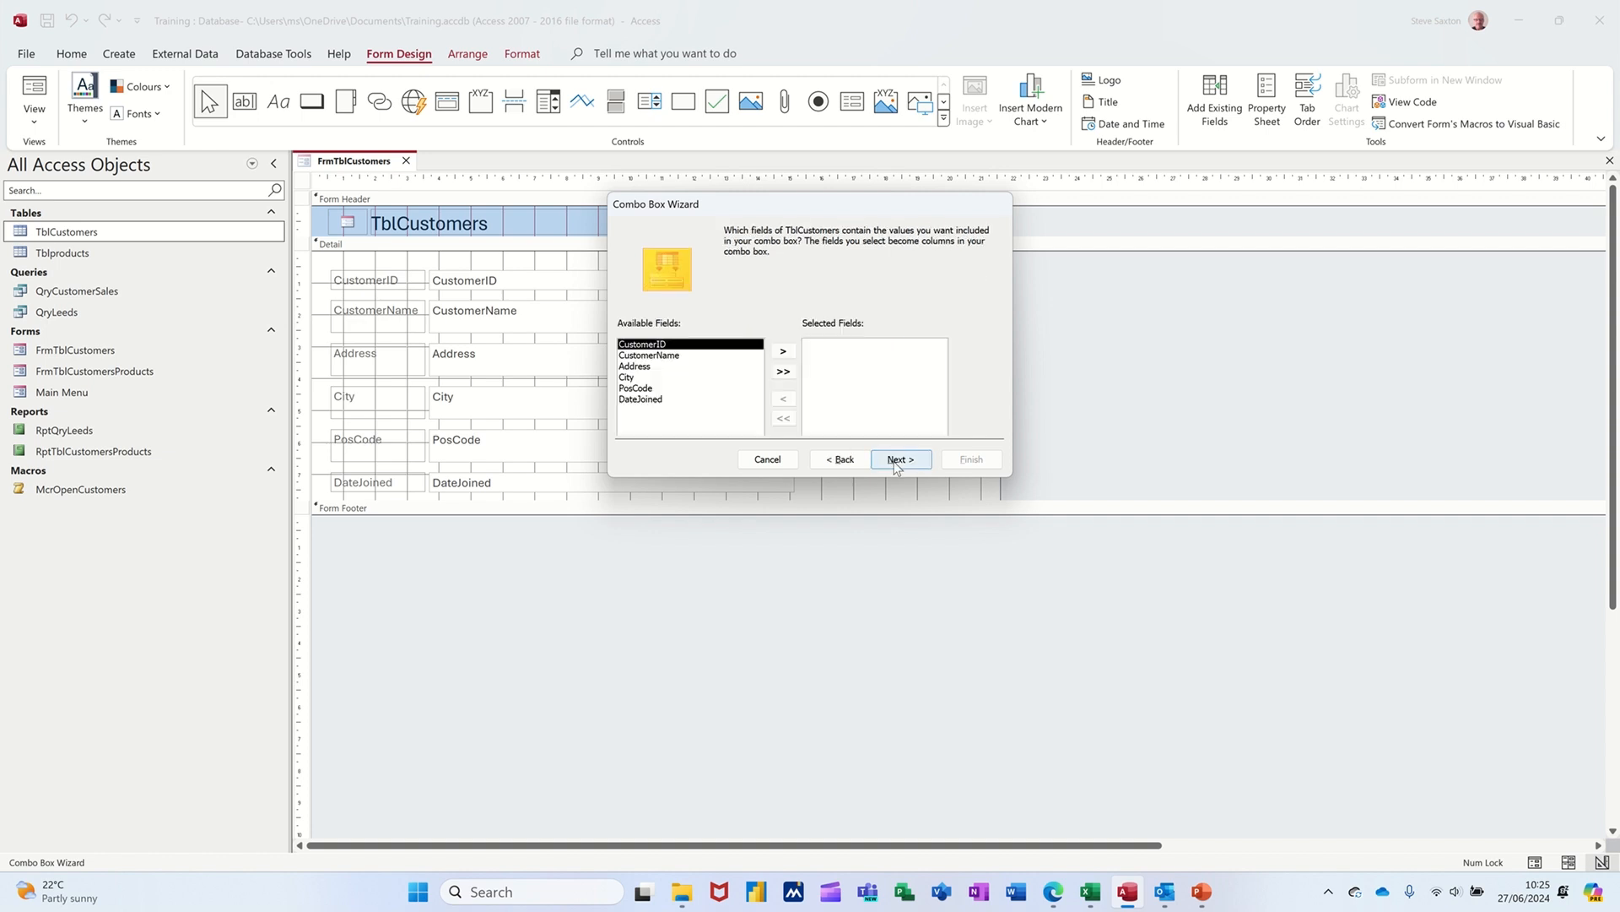
- Fill the combo box with the CustomerName field, keep the key column hidden, and label it Find Customer
click(665, 356)
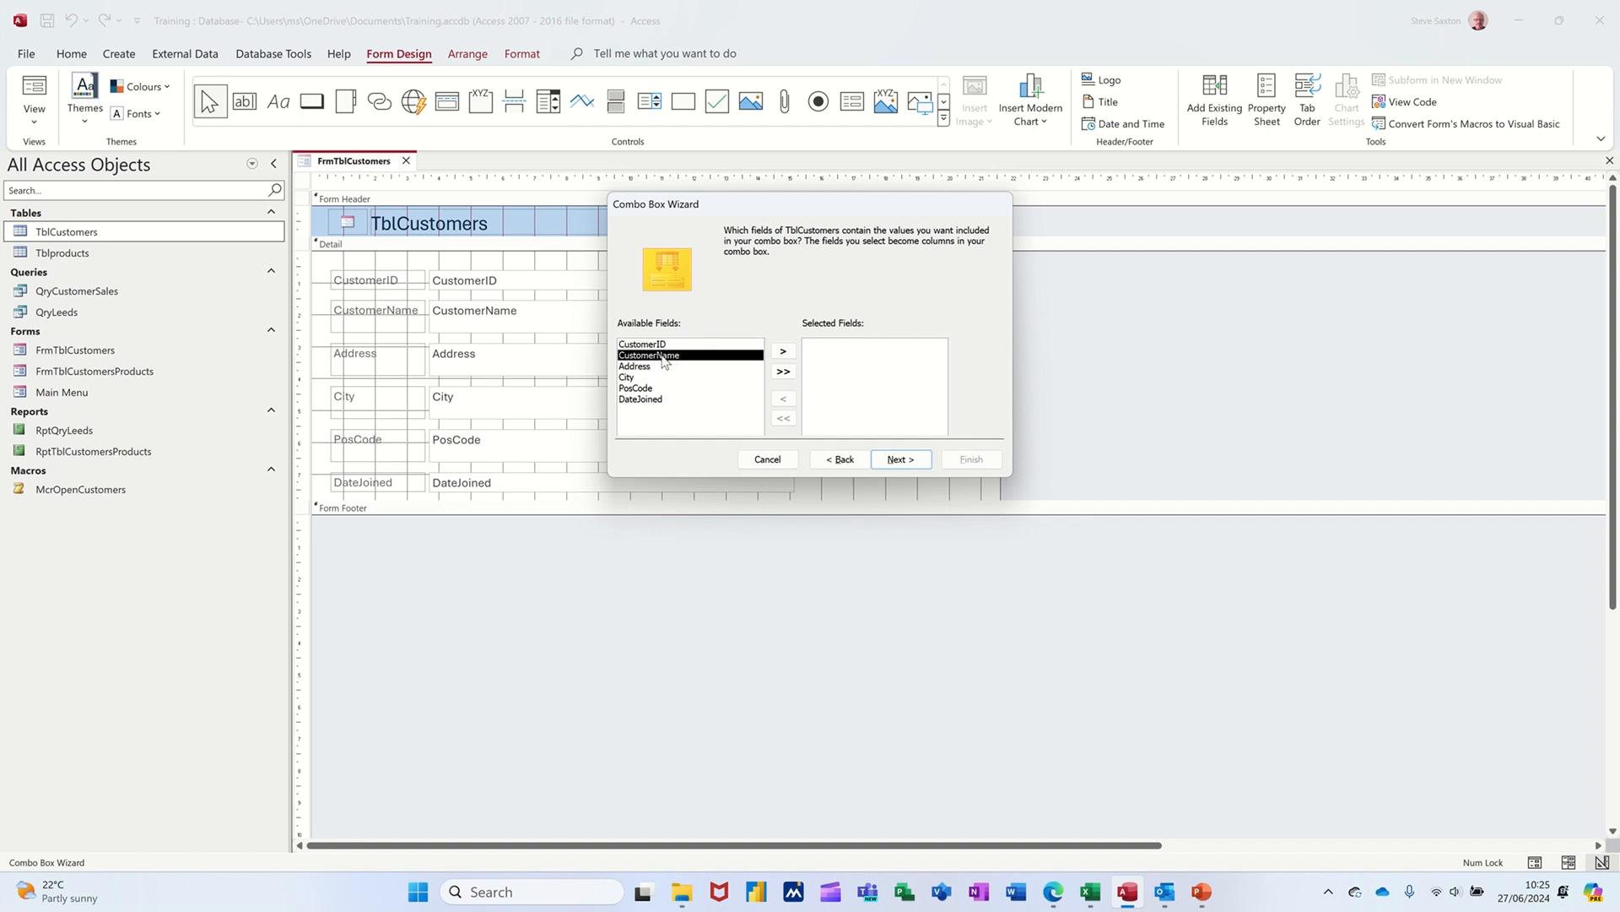
click(783, 351)
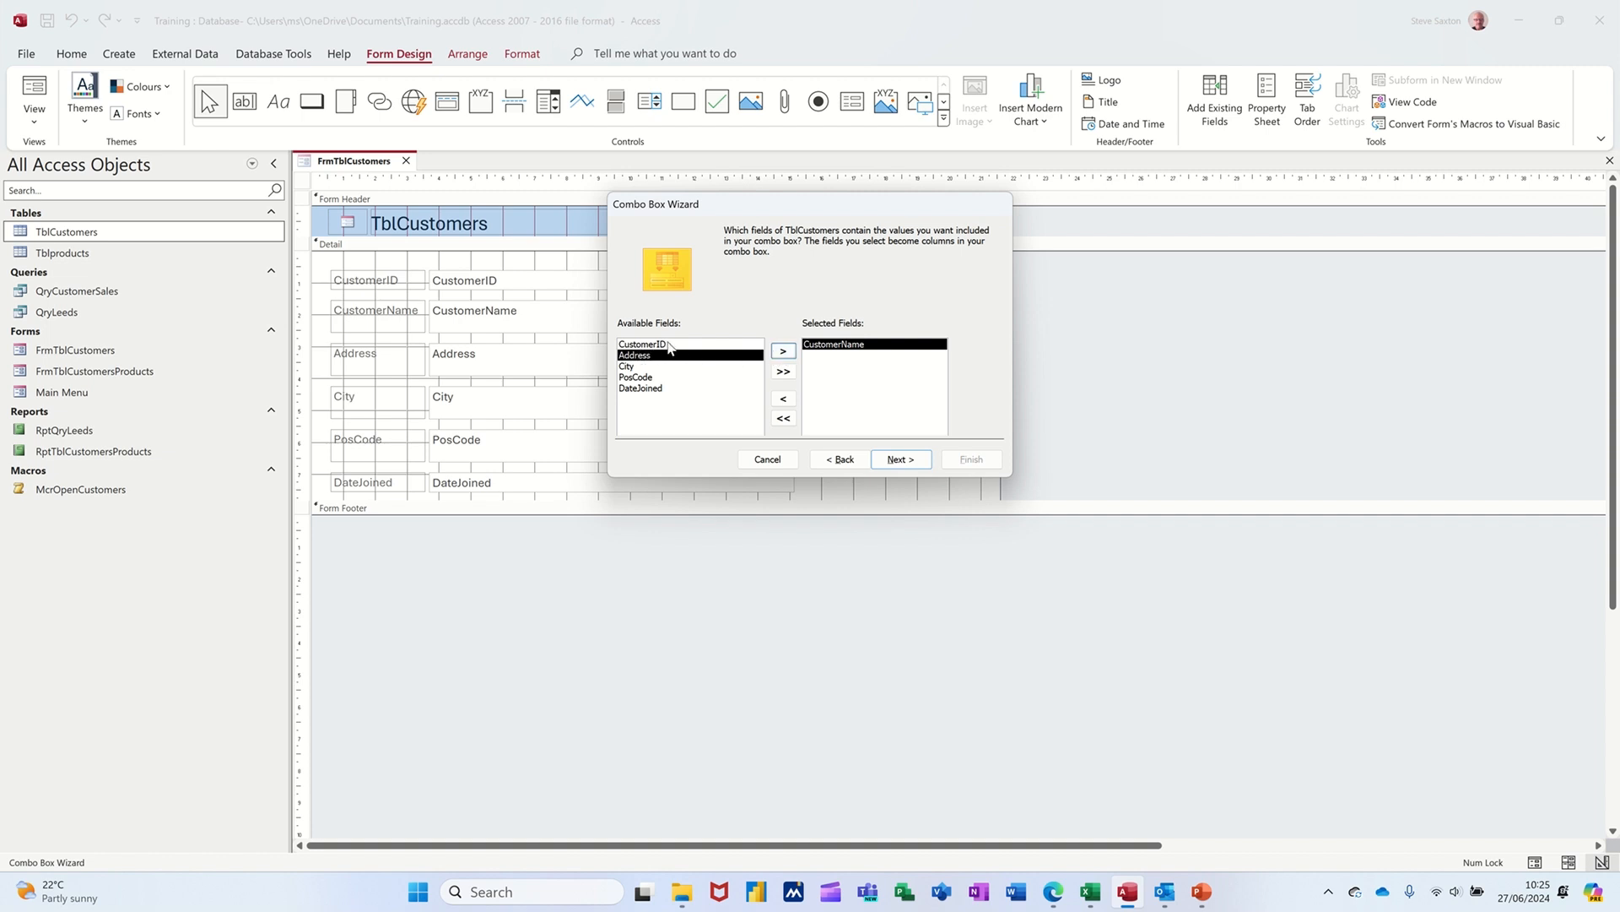
click(906, 463)
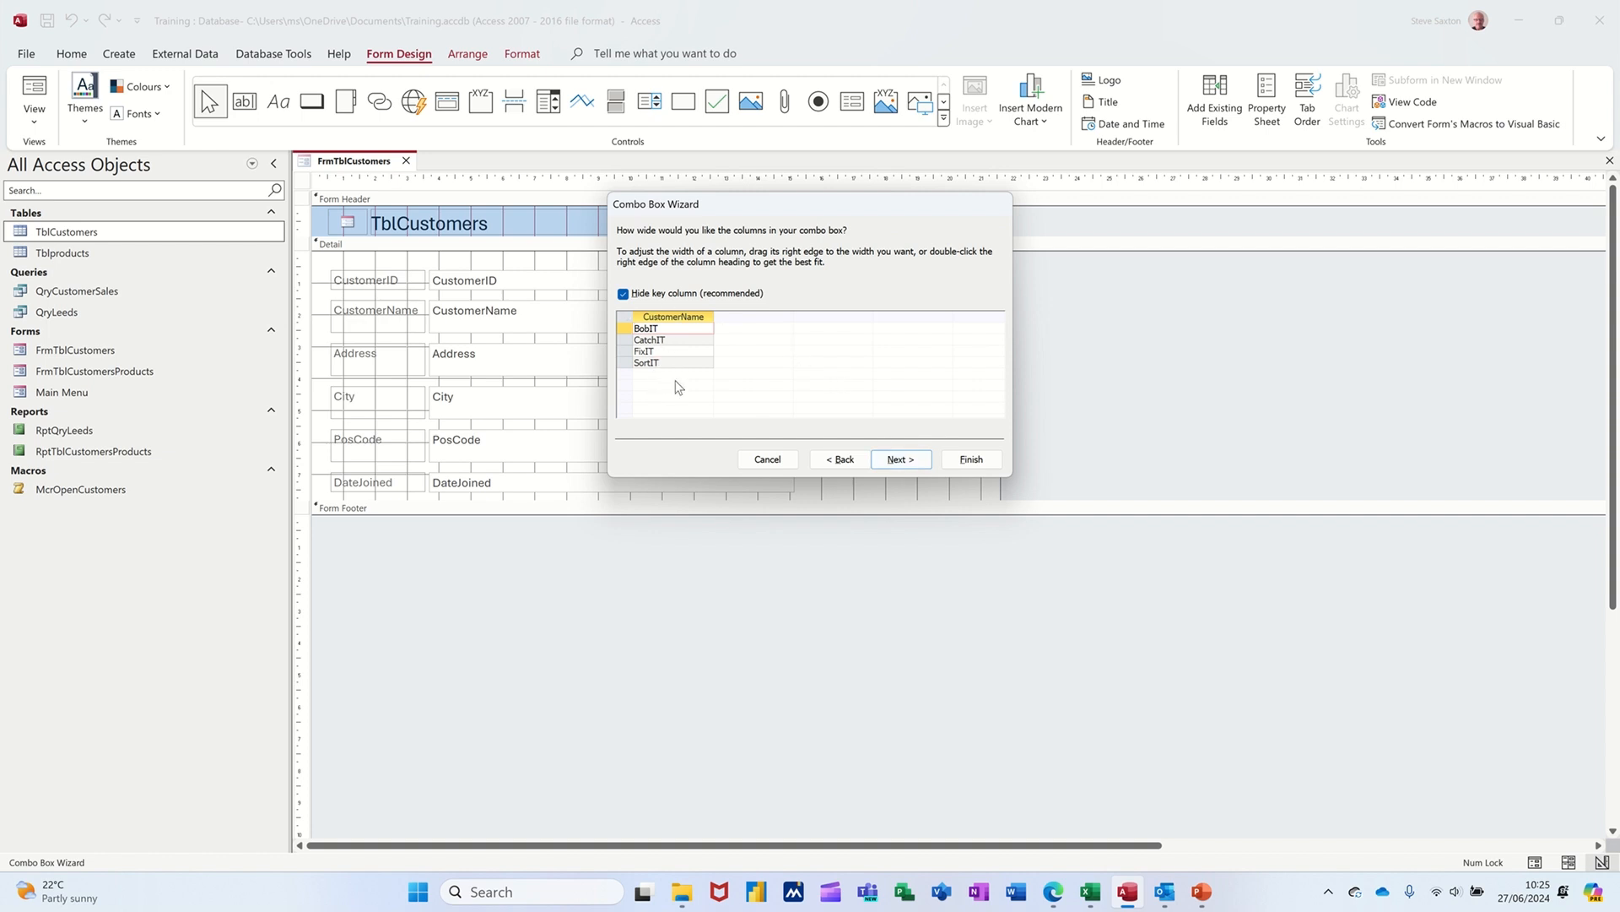
click(624, 294)
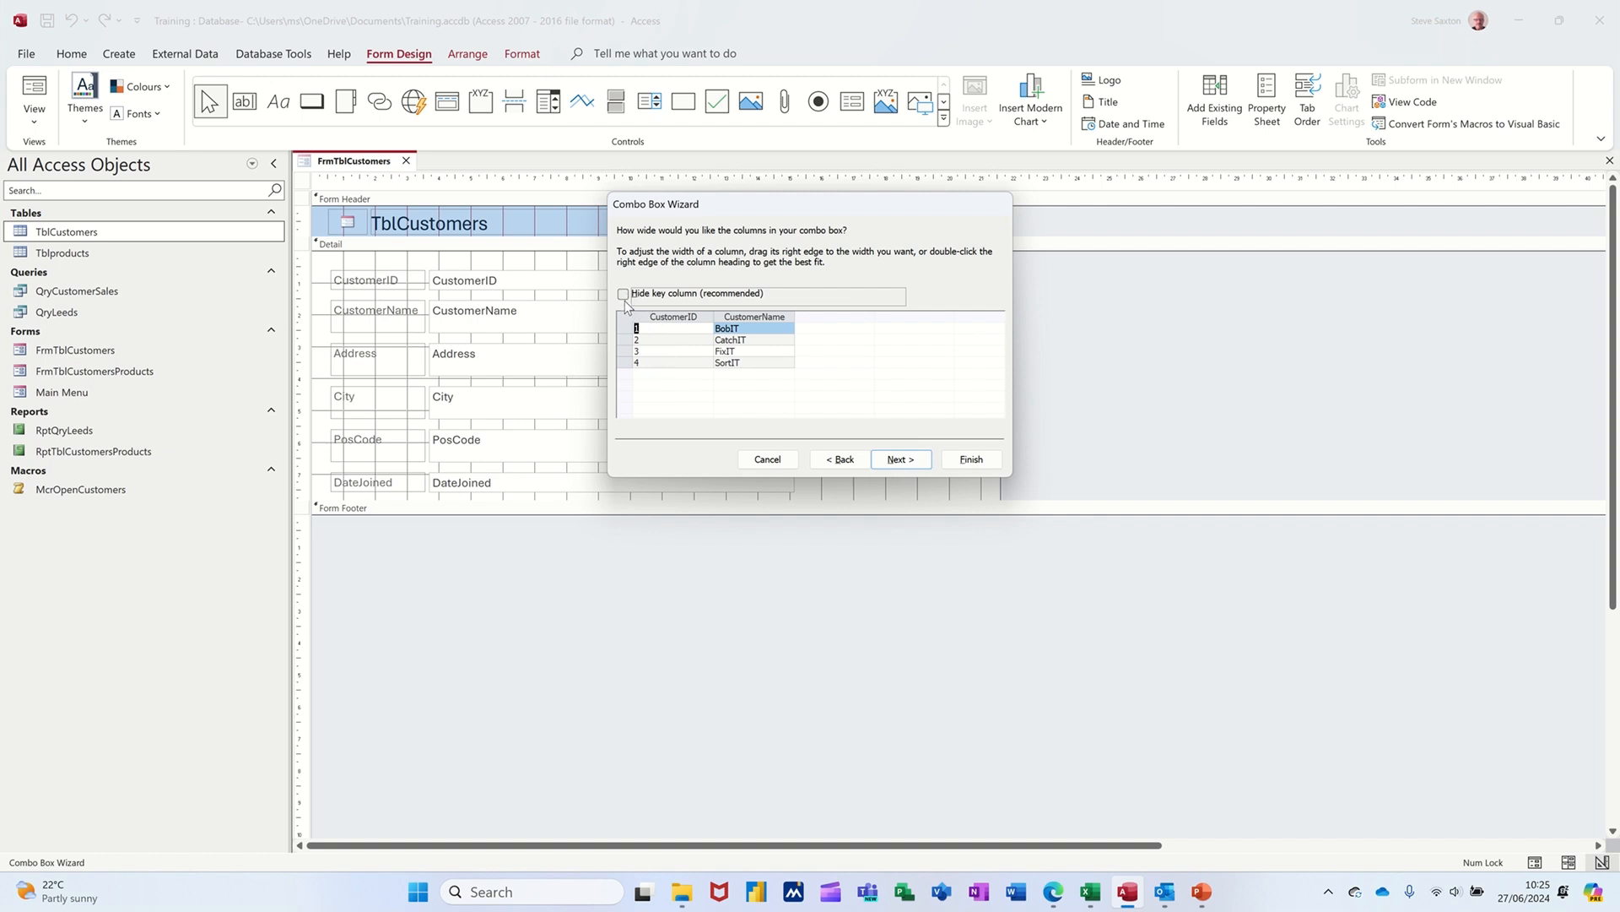
click(624, 294)
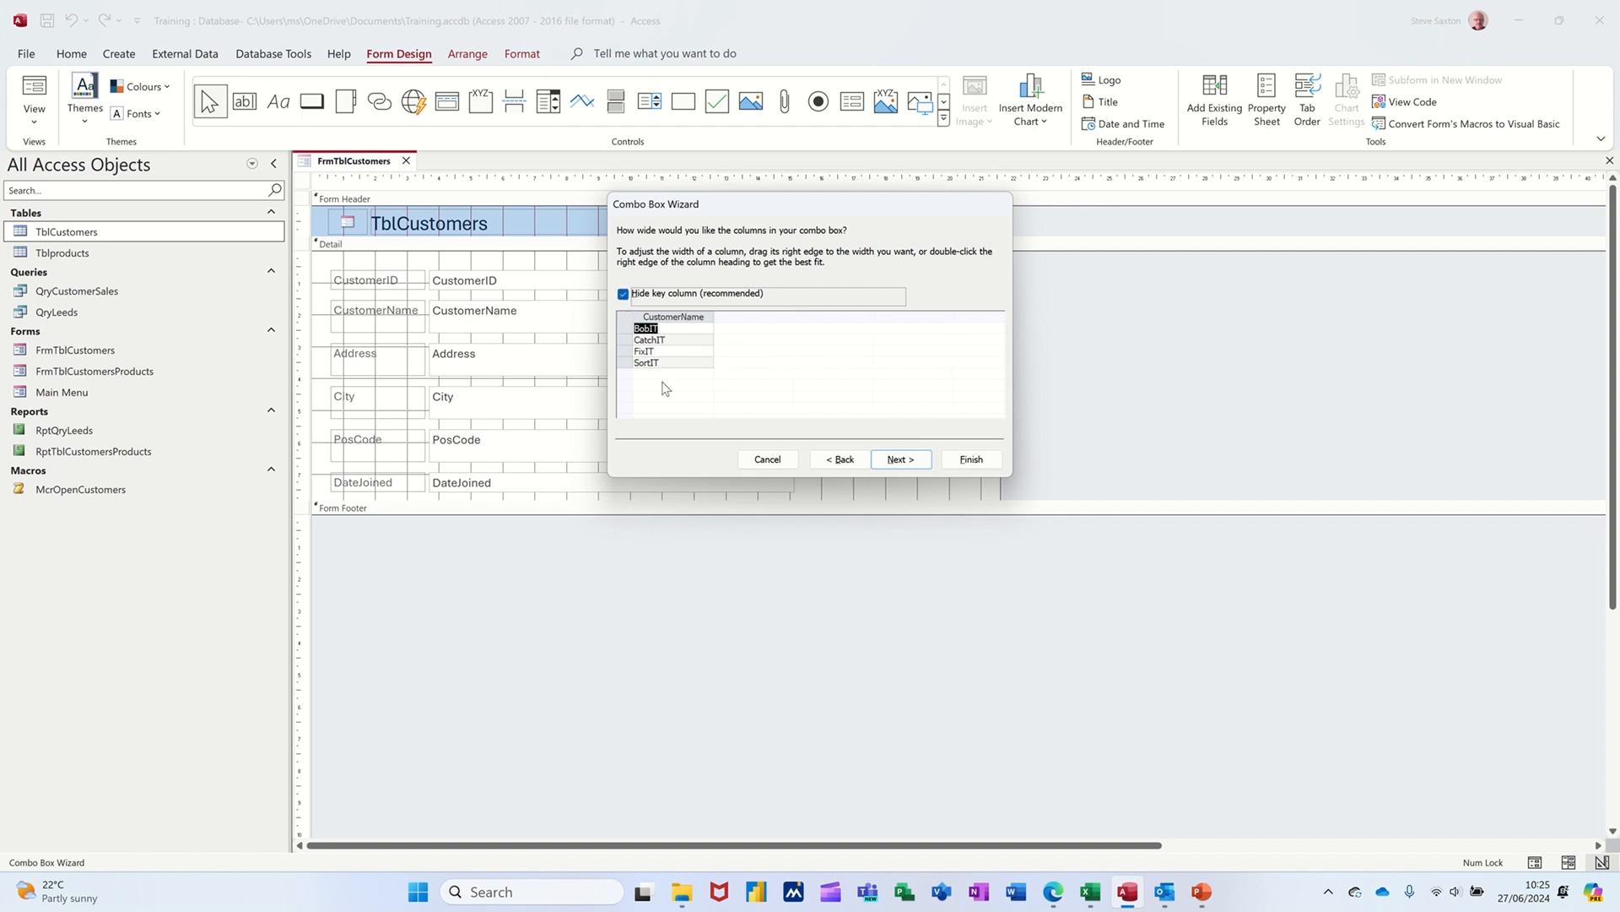
click(897, 461)
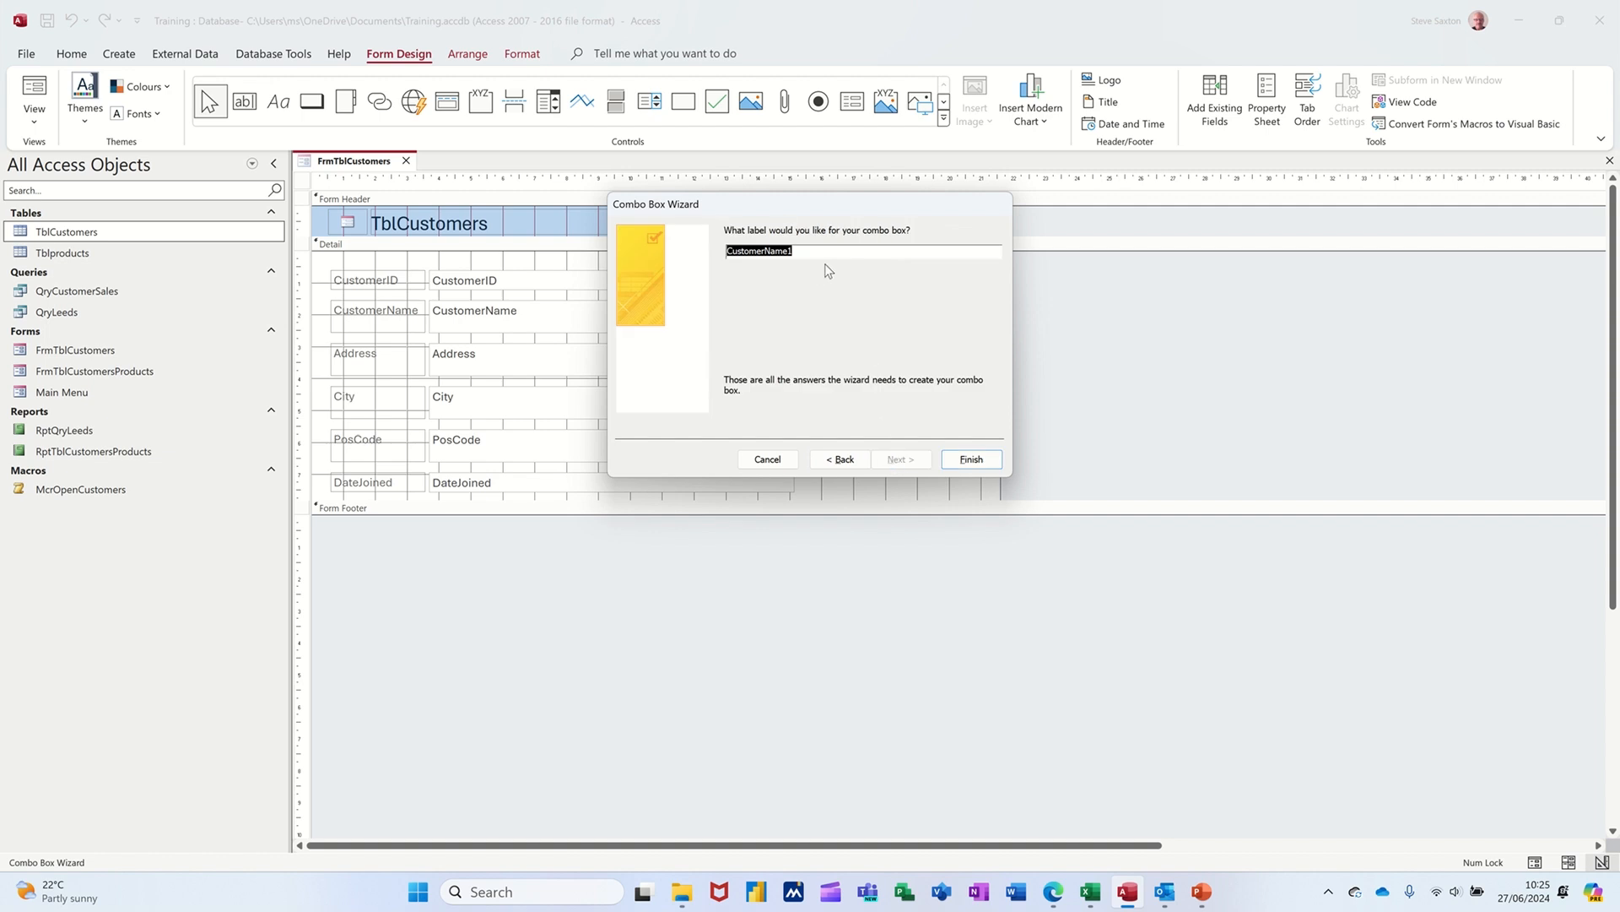
text(Find Custom)
click(967, 459)
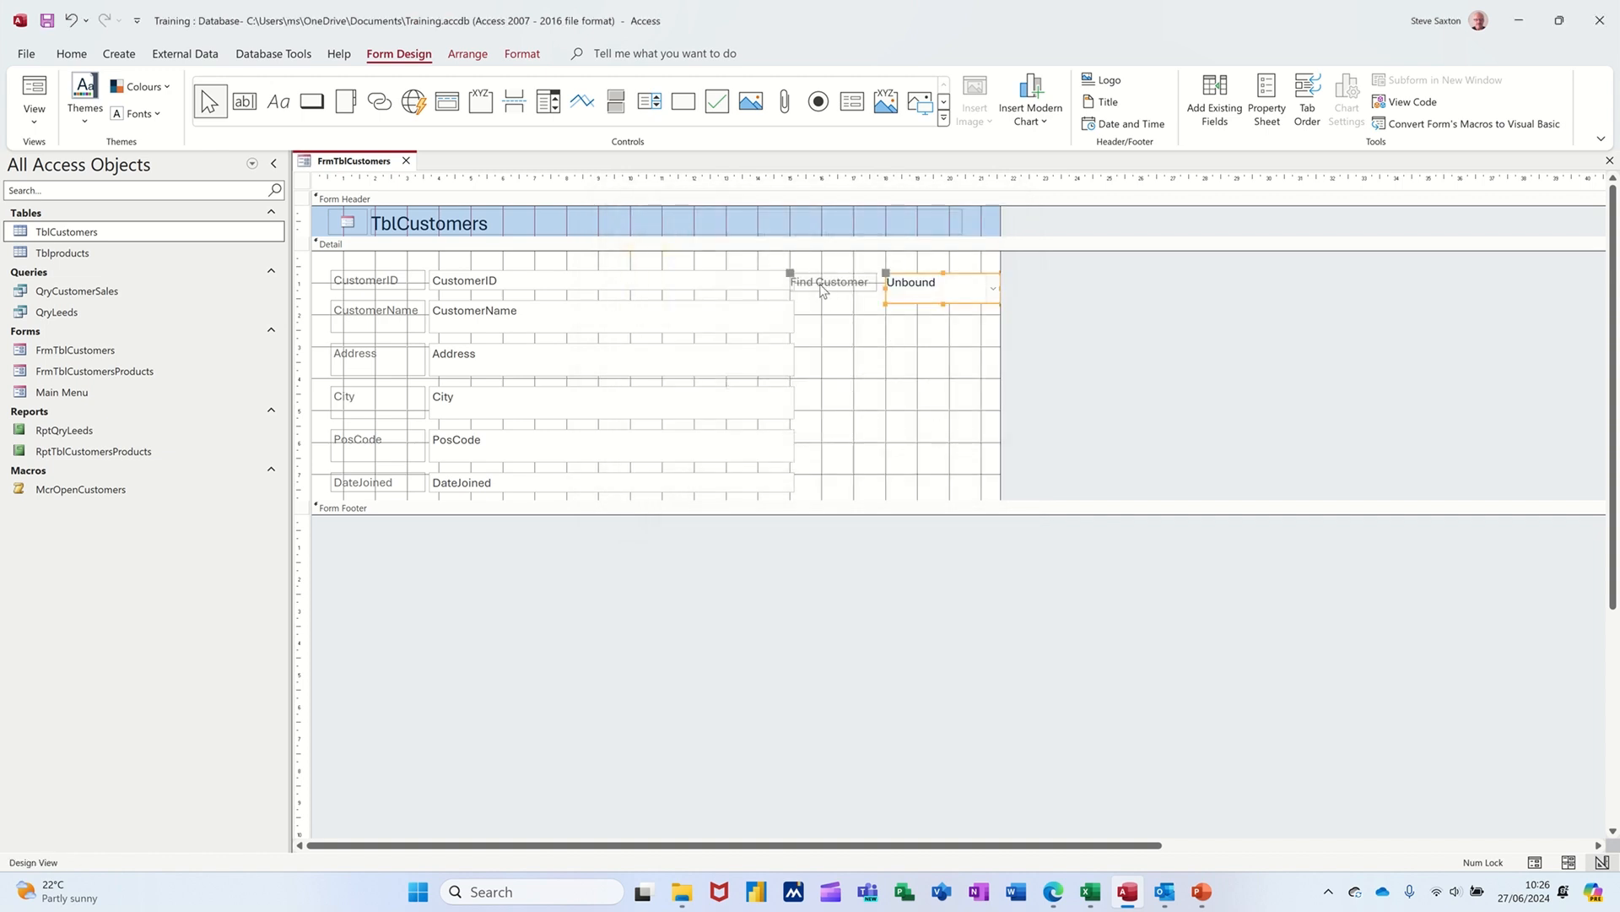
- Shift the Find Customer combo box and its label slightly right, away from the customer fields
click(928, 342)
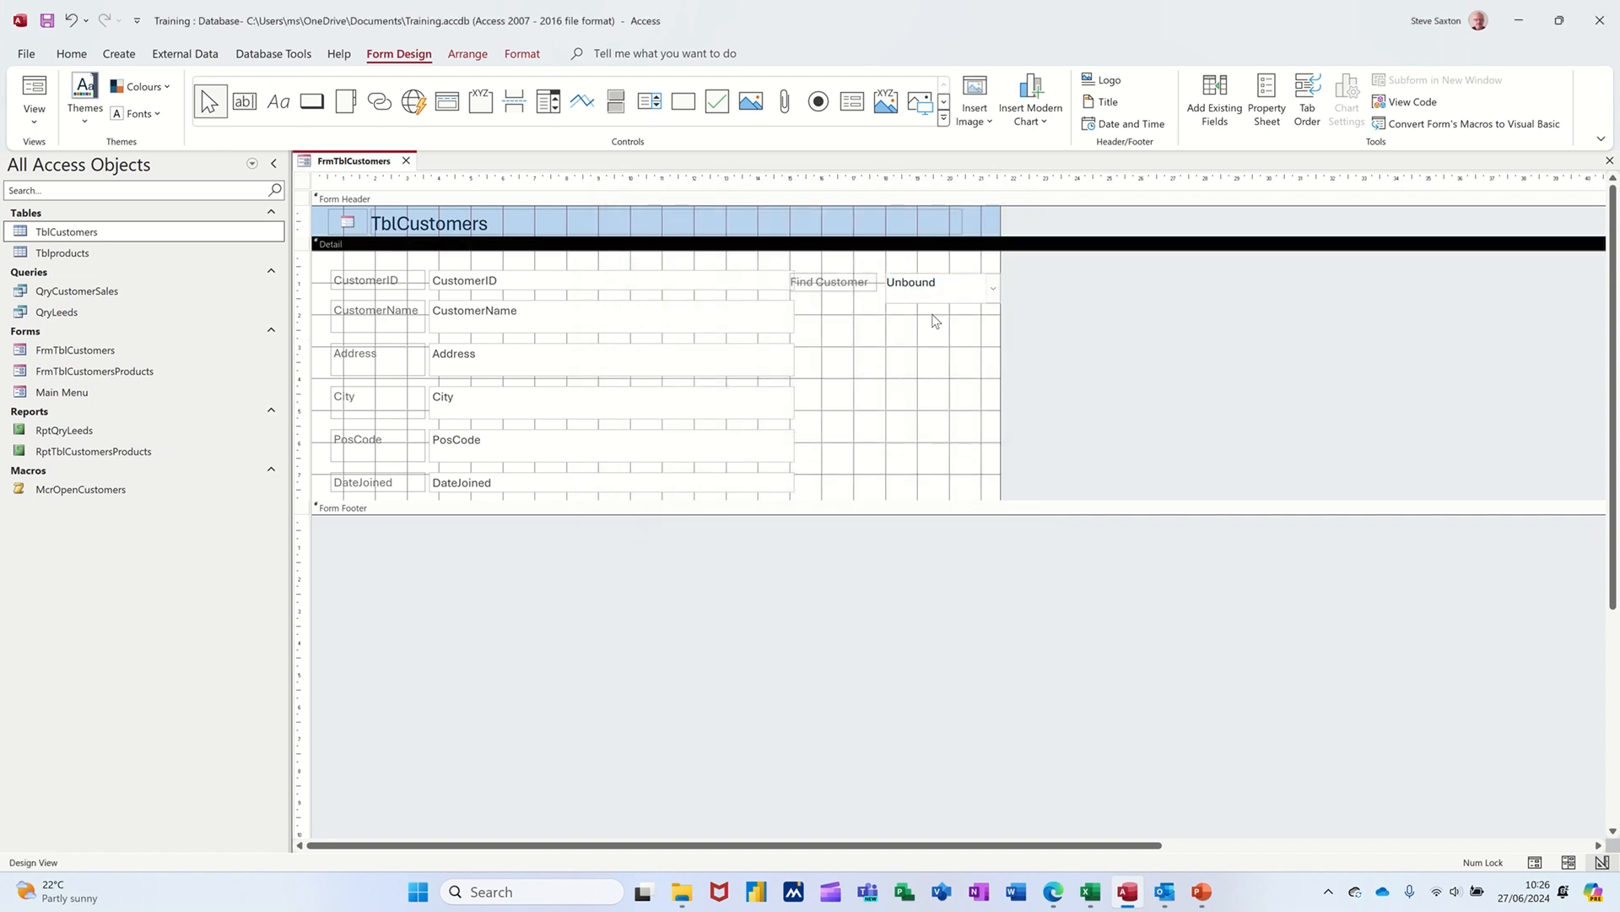
drag(931, 301, 956, 298)
click(884, 319)
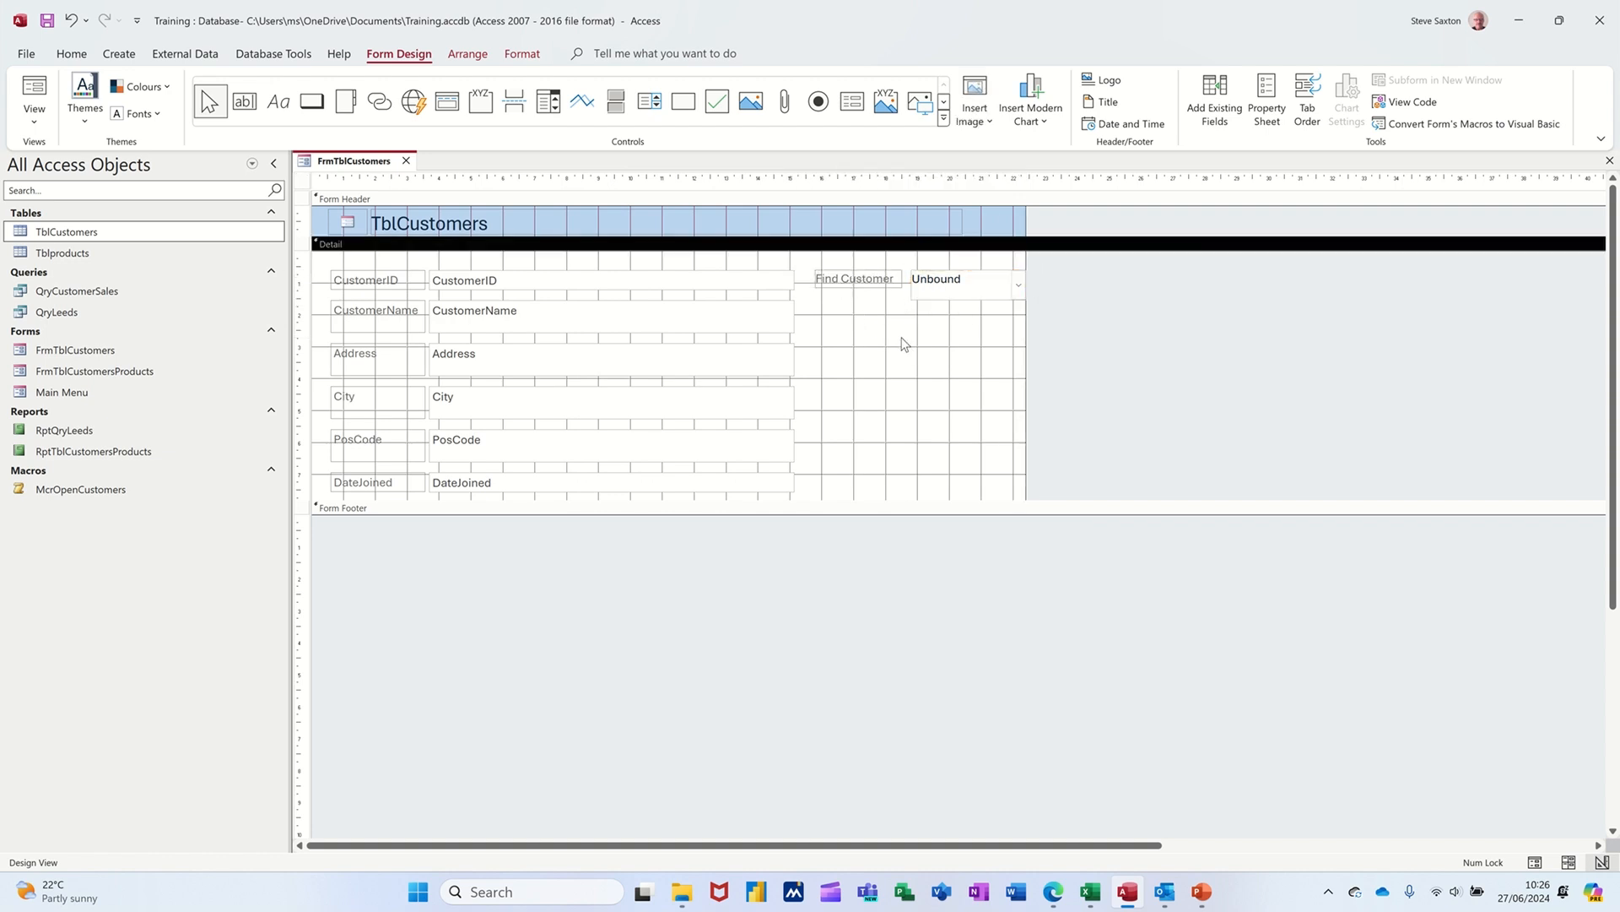
- Test the Find Customer combo box in Form View by choosing FixIT, SortIT and BobIT
click(34, 87)
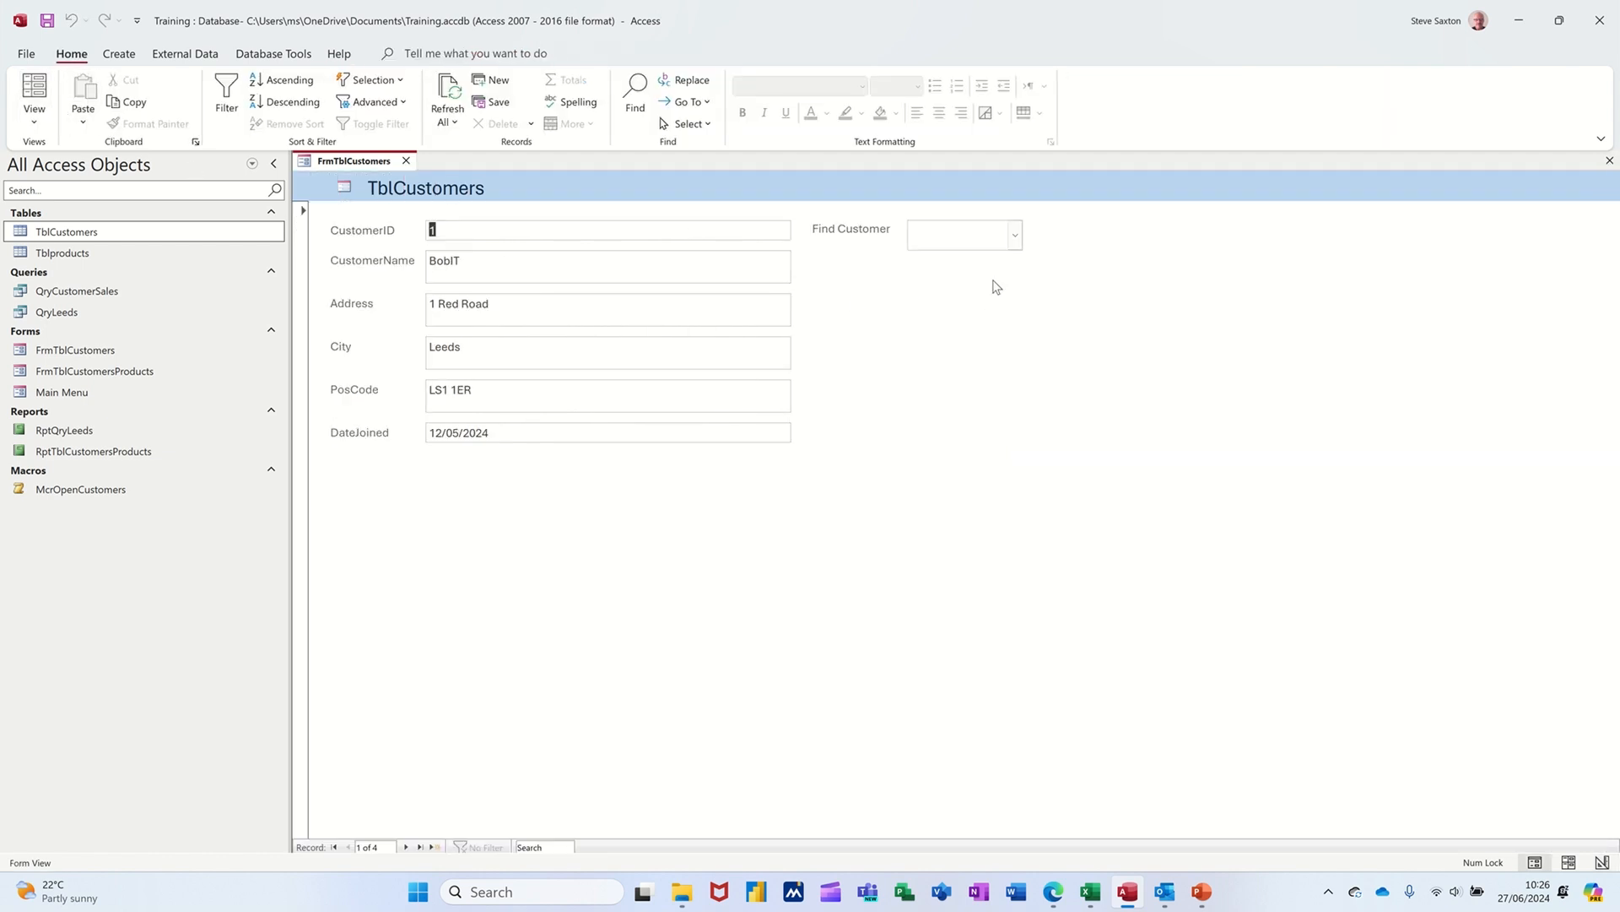
click(1016, 235)
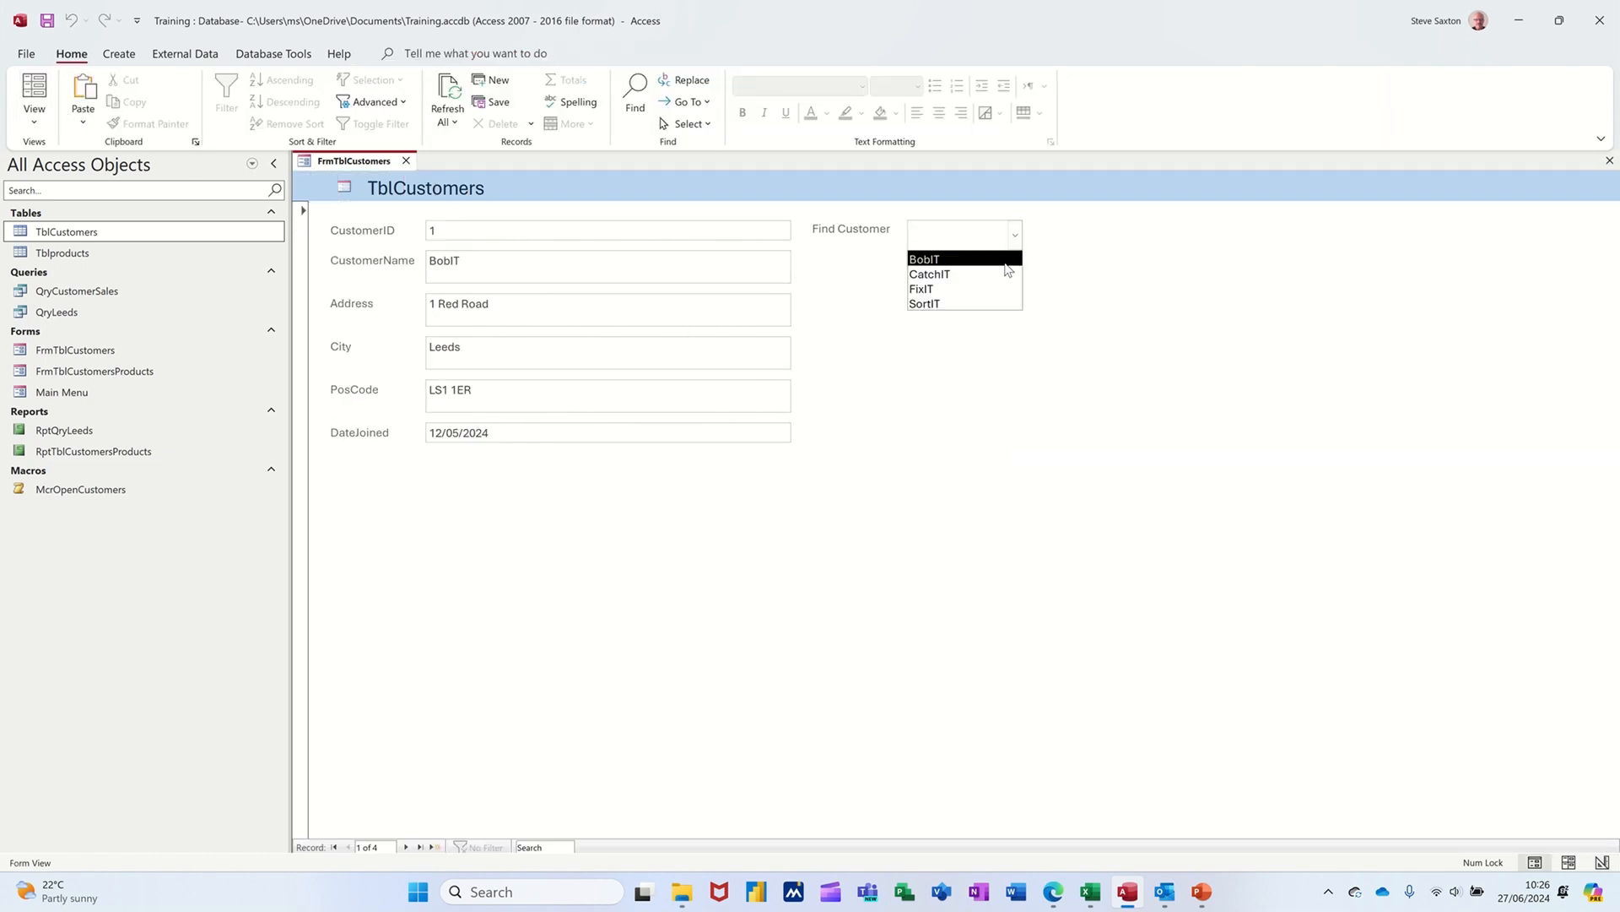
click(976, 289)
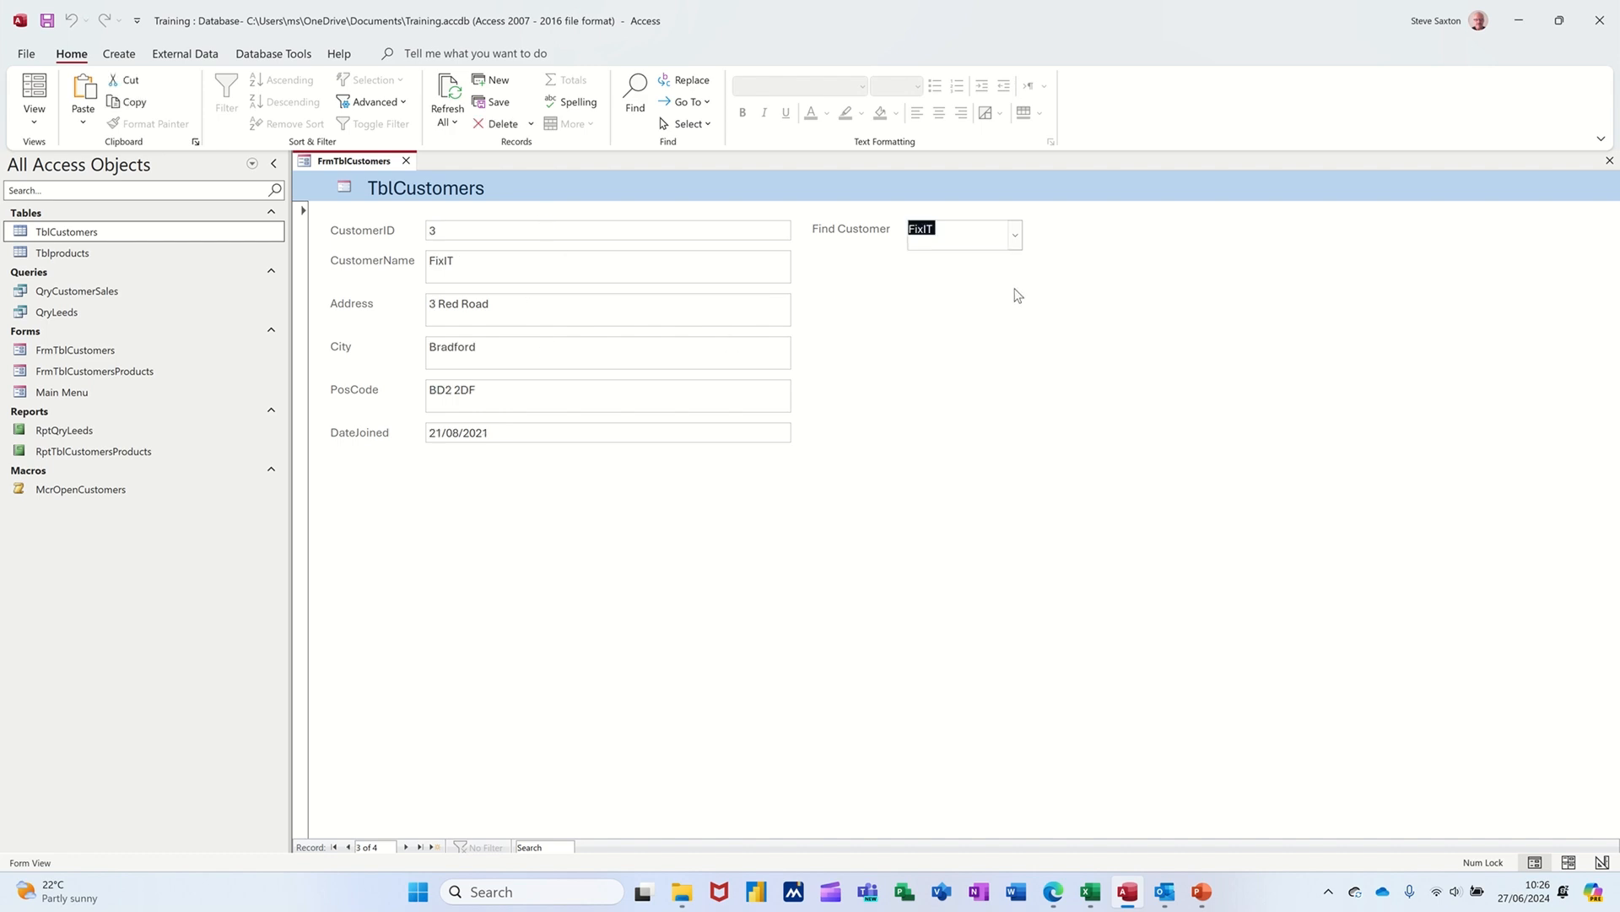
click(1015, 236)
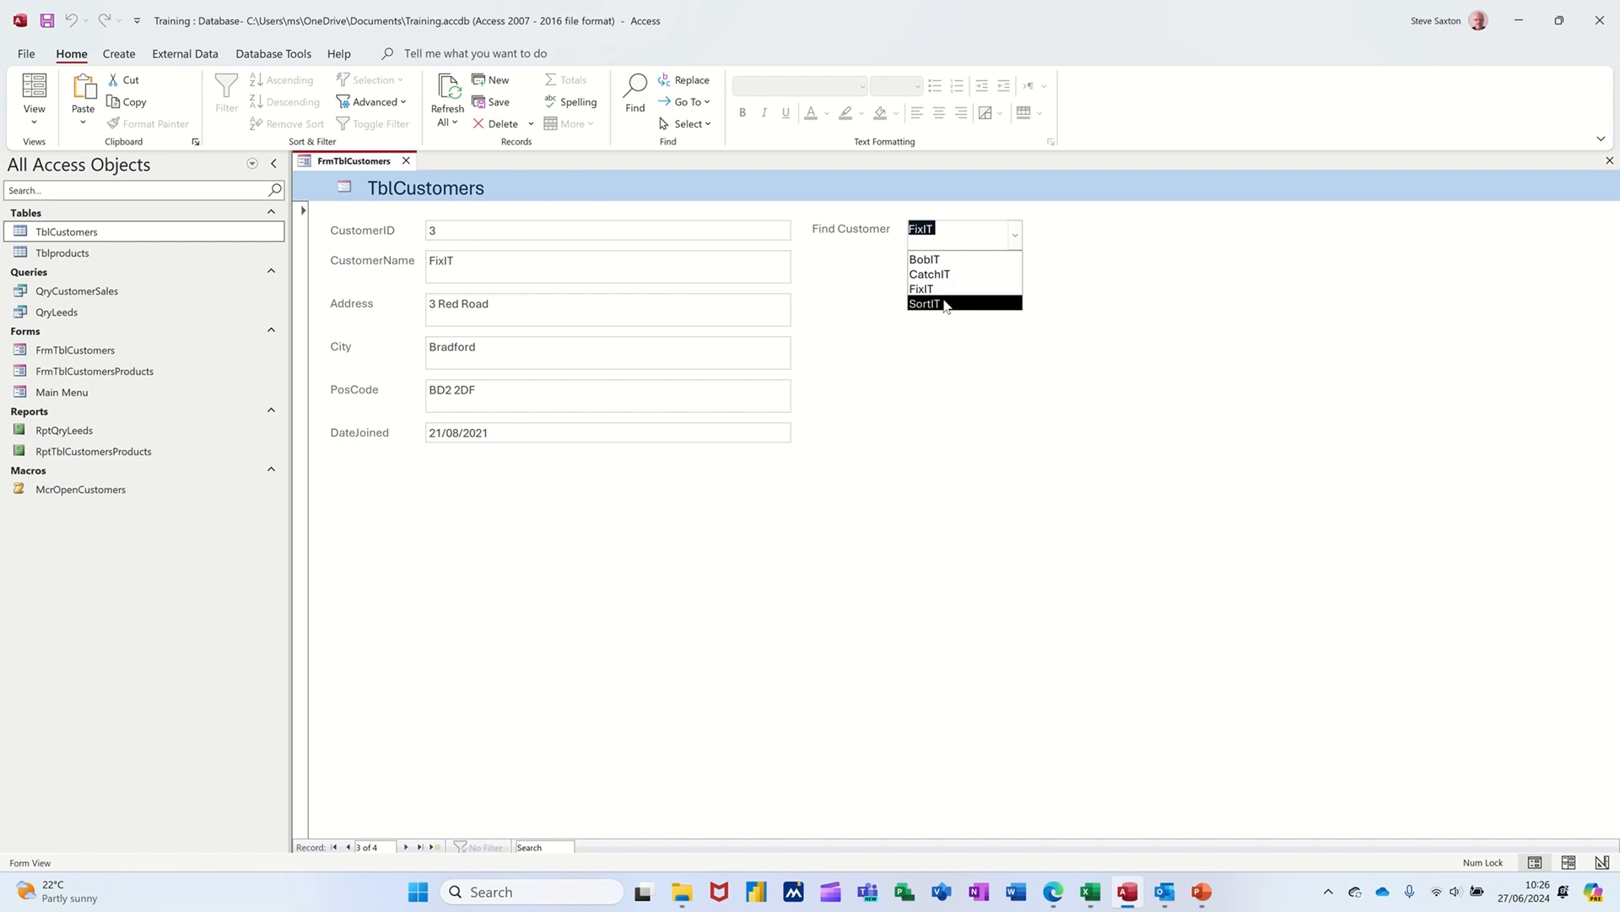
click(946, 304)
click(1015, 238)
click(970, 260)
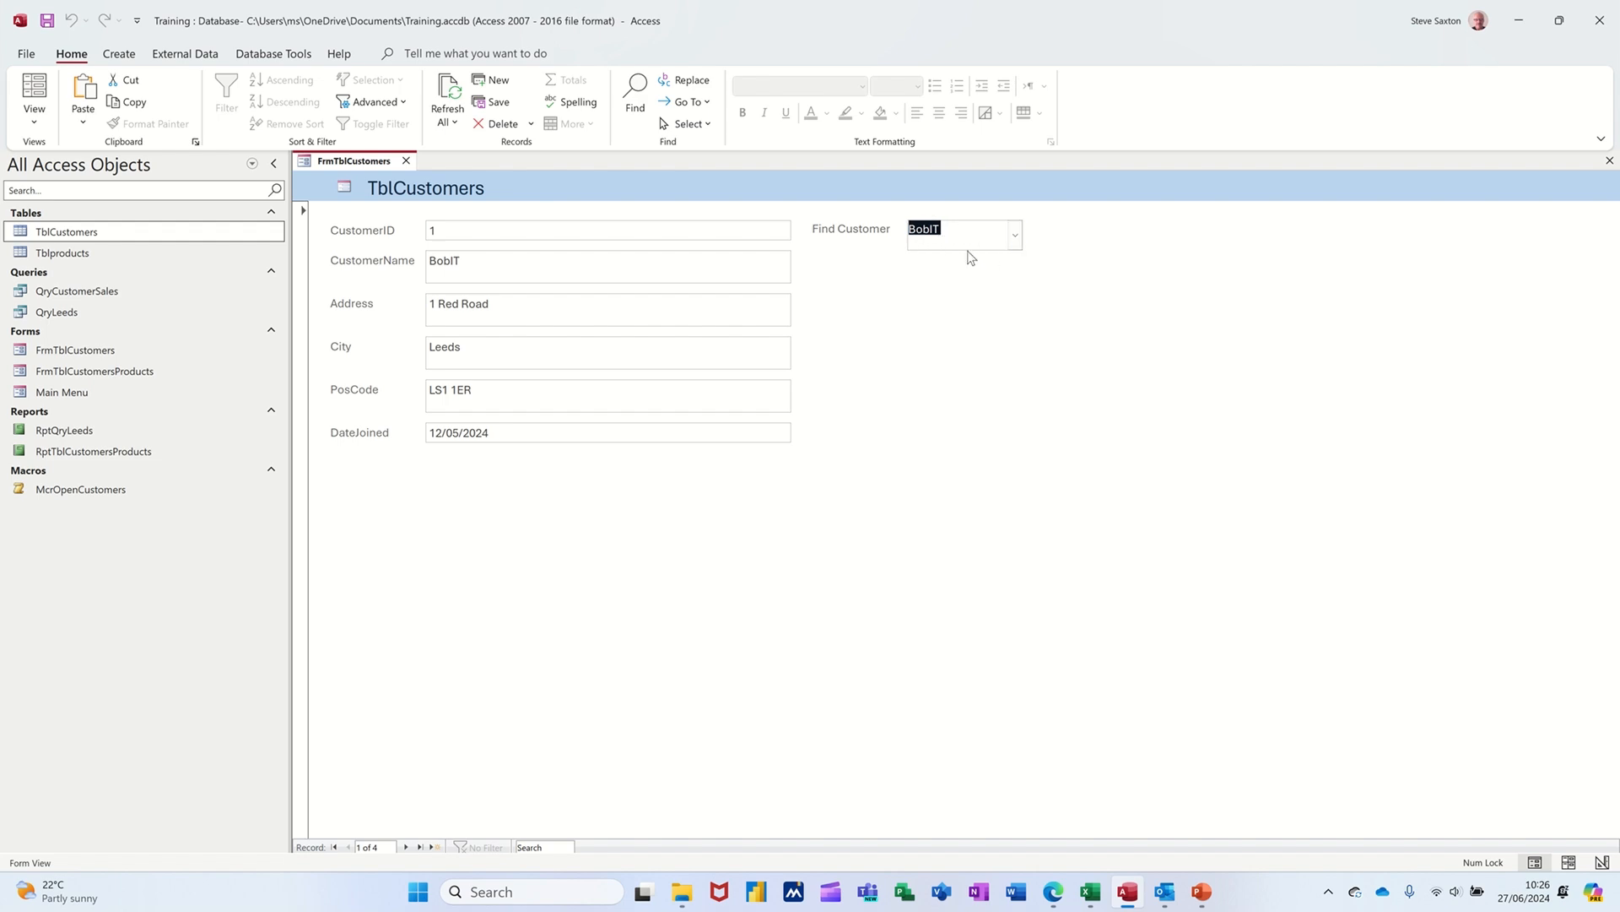
- In Design View, draw a command button below the Find Customer combo box with the Record Navigation action Find Record
click(33, 124)
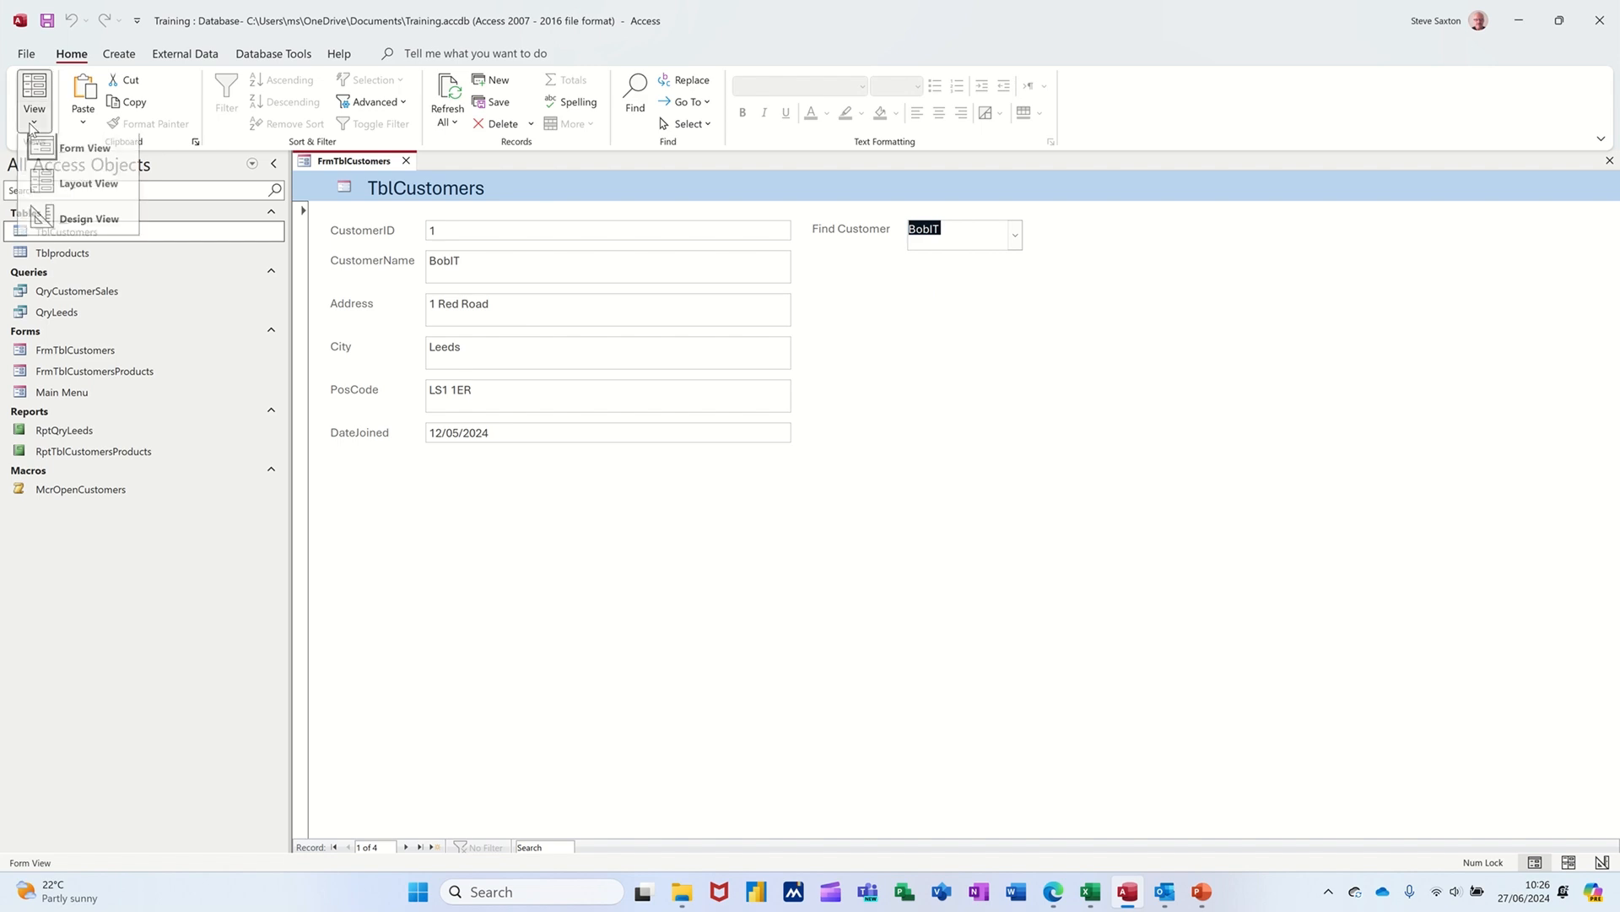
click(61, 228)
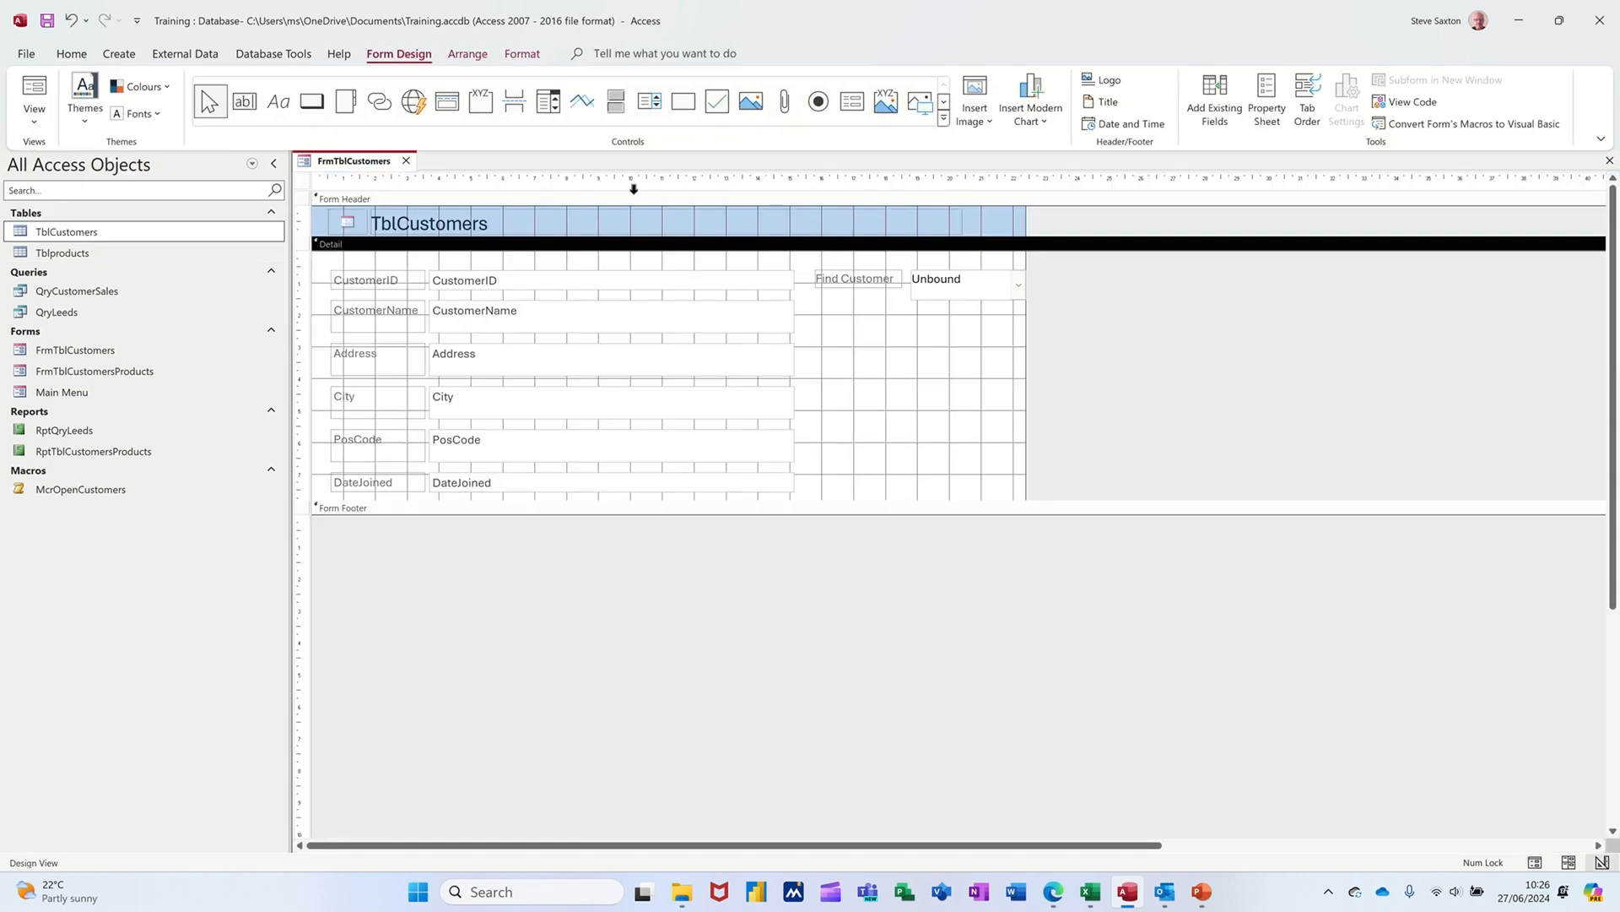
click(312, 102)
mouse_move(912, 334)
mouse_down()
mouse_move(925, 355)
mouse_move(1001, 376)
mouse_up()
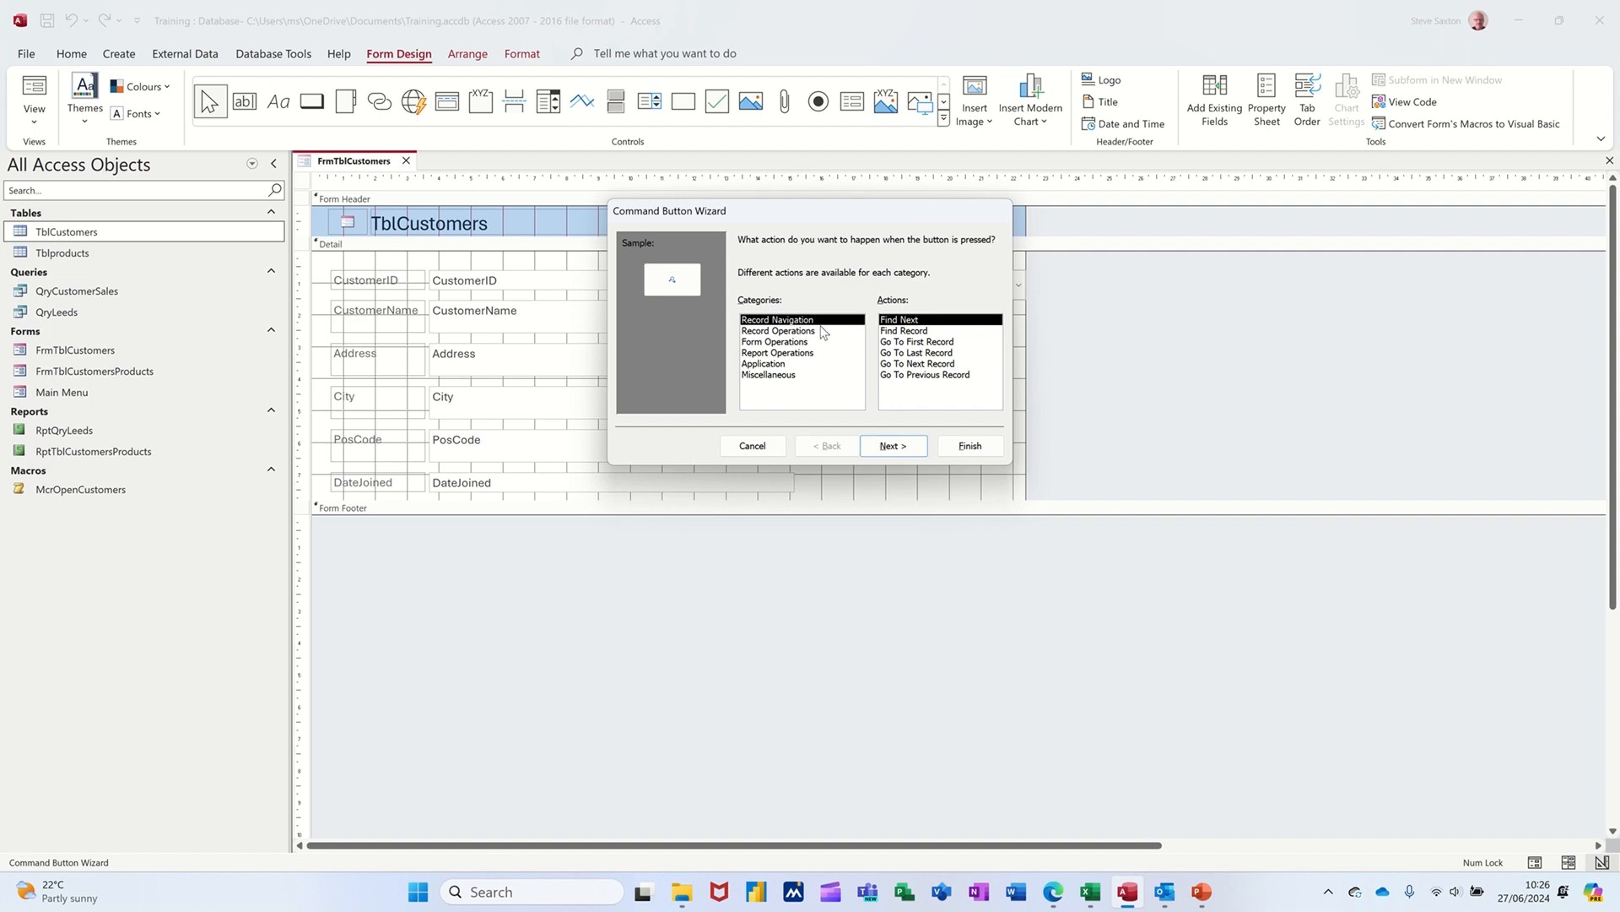
click(809, 331)
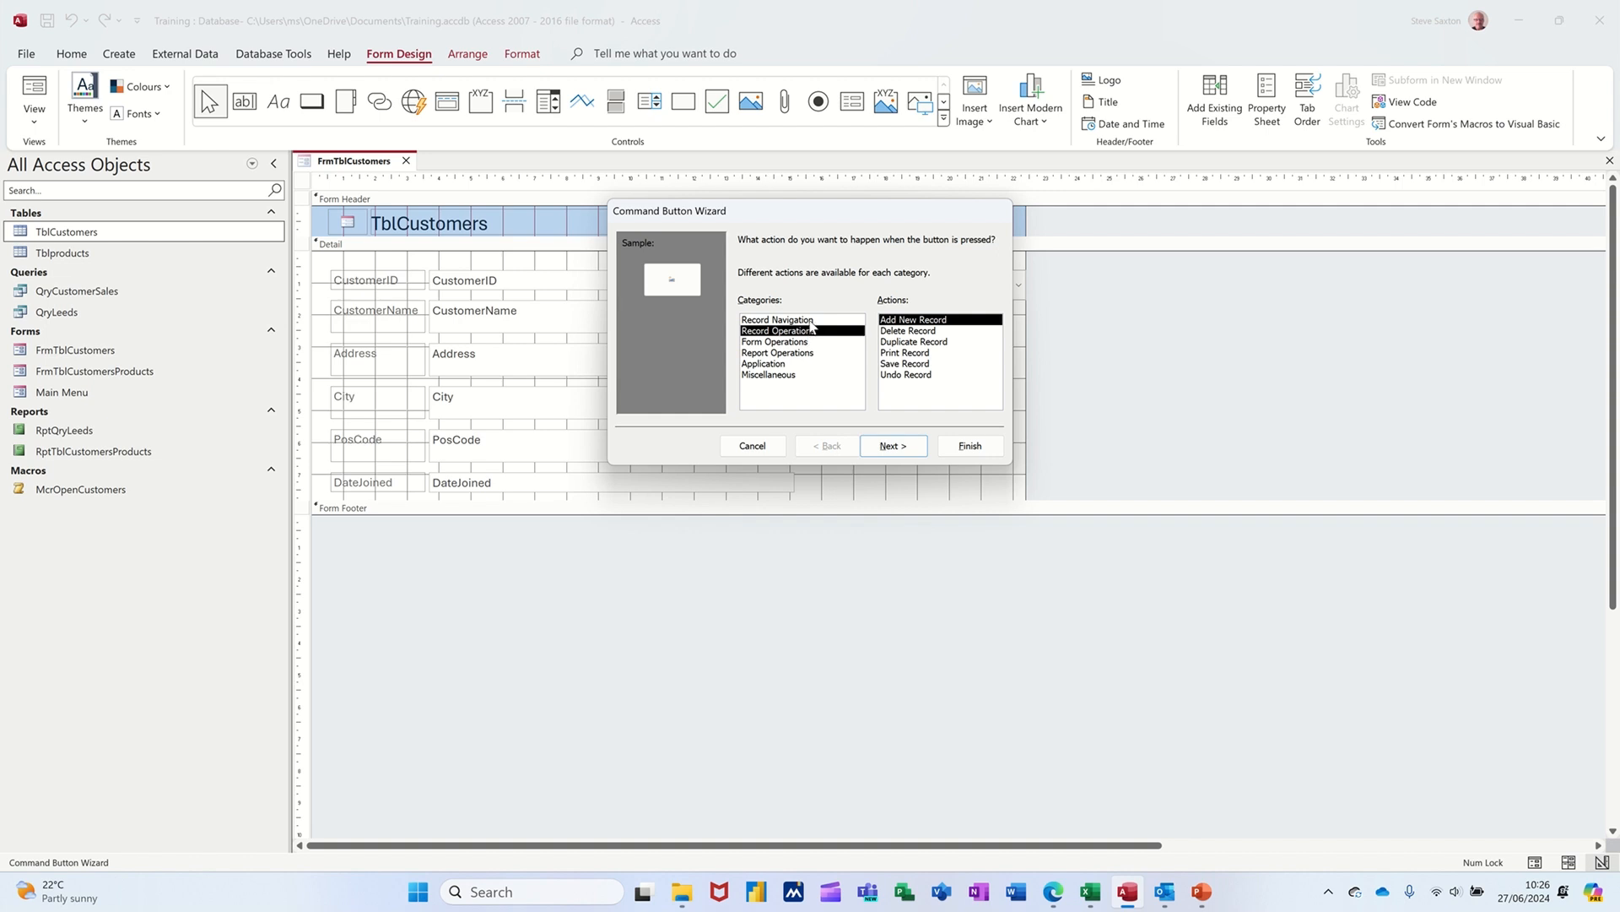
click(812, 321)
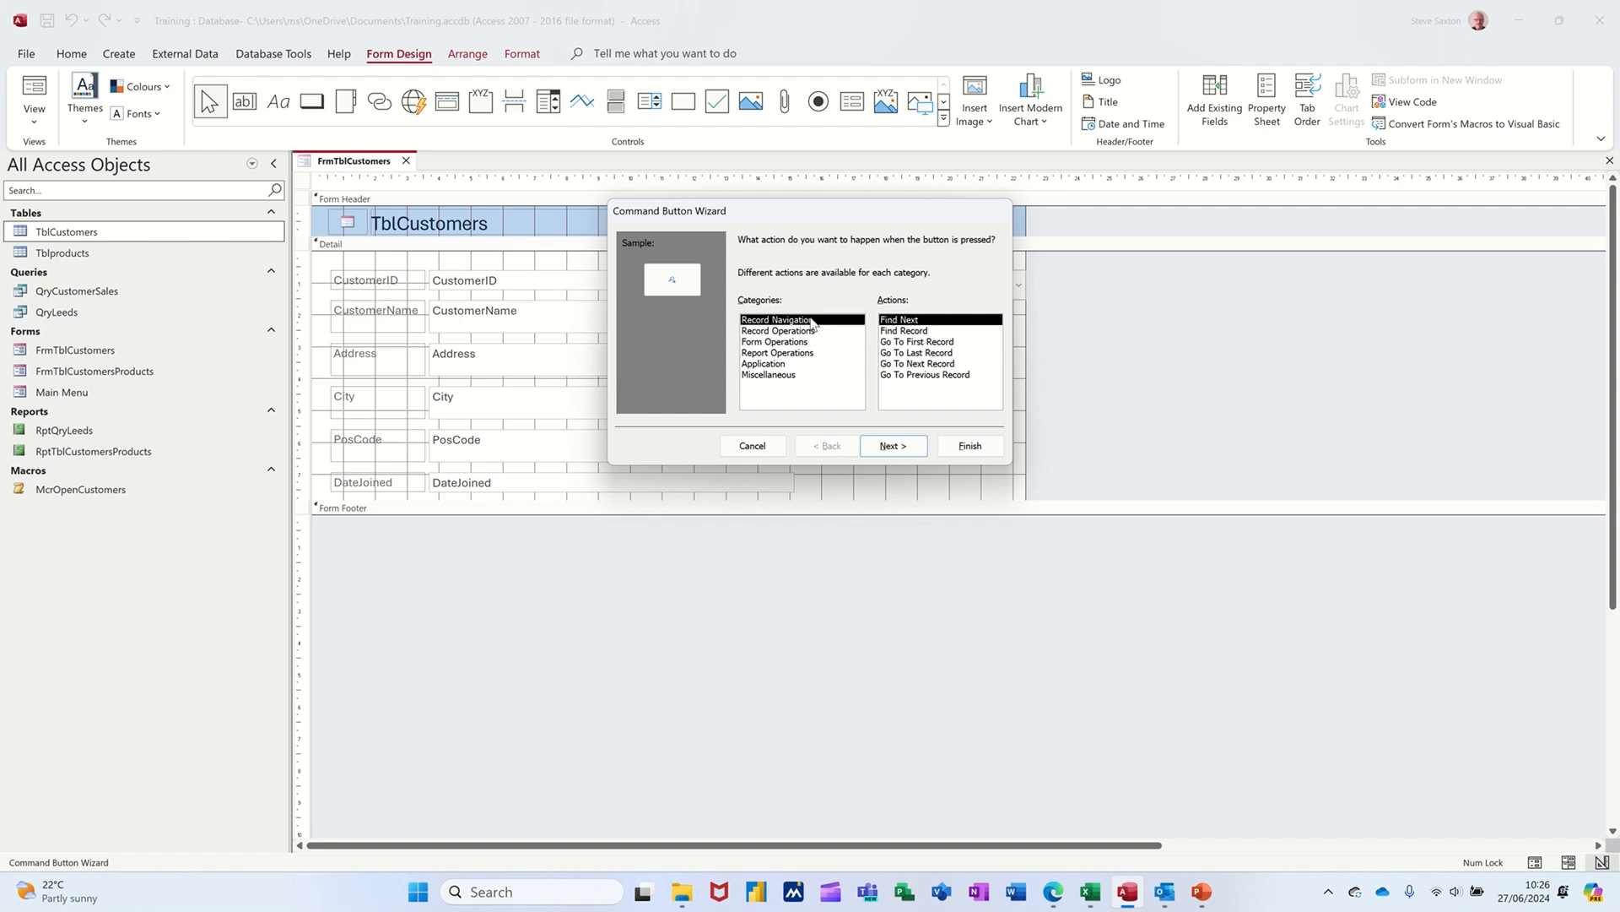
click(905, 331)
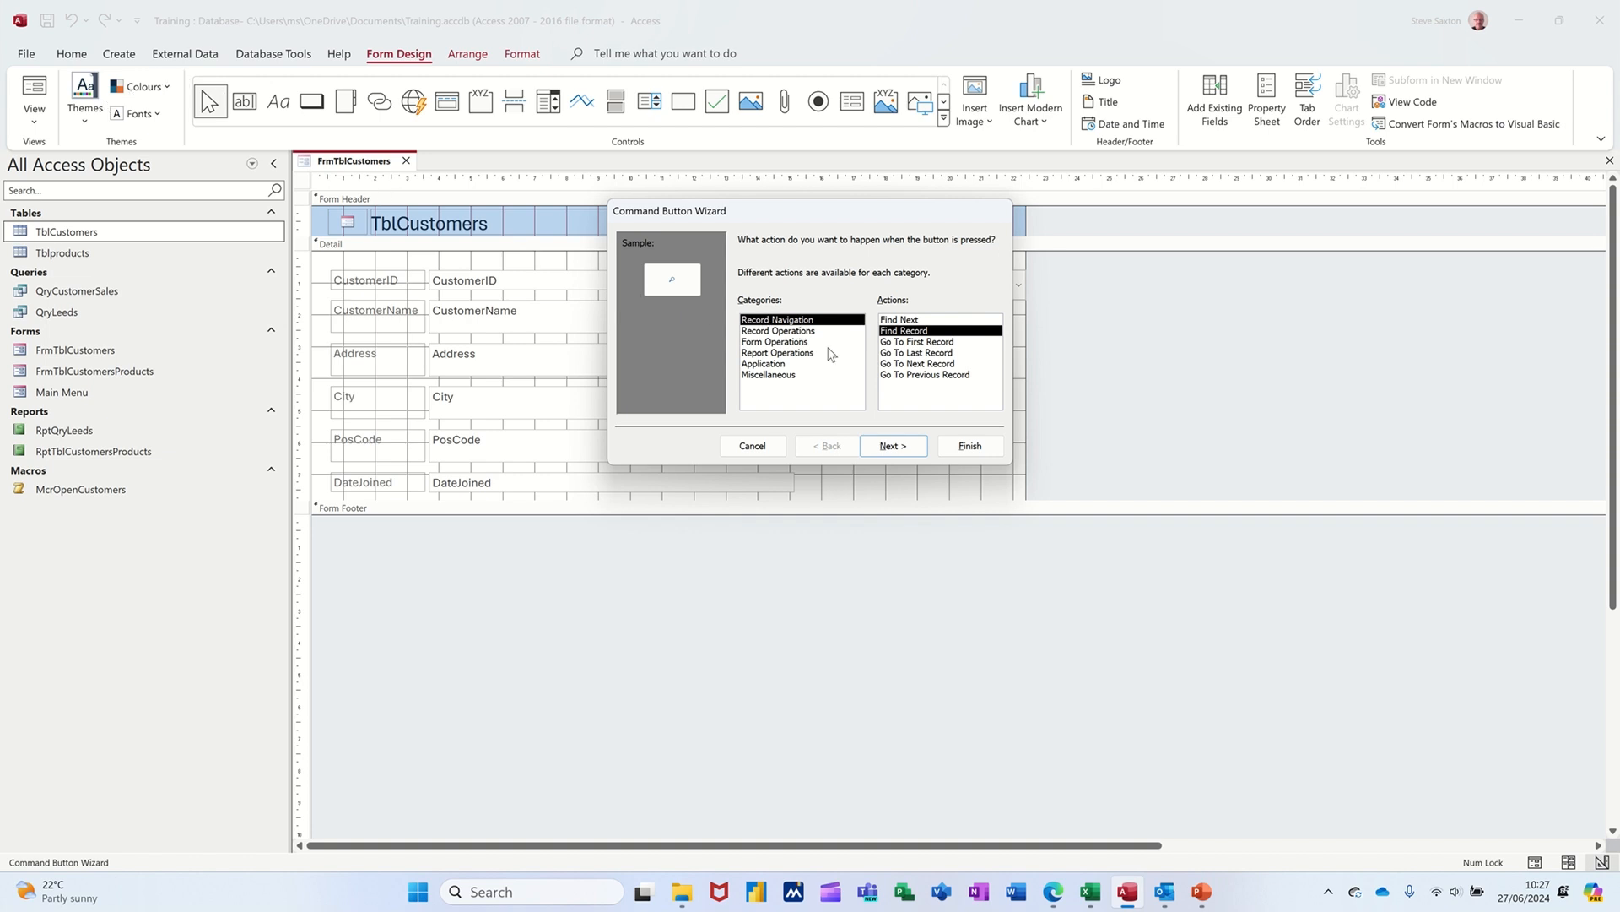
- Give the command button the text Find Record instead of a picture and finish it with the default name
click(903, 457)
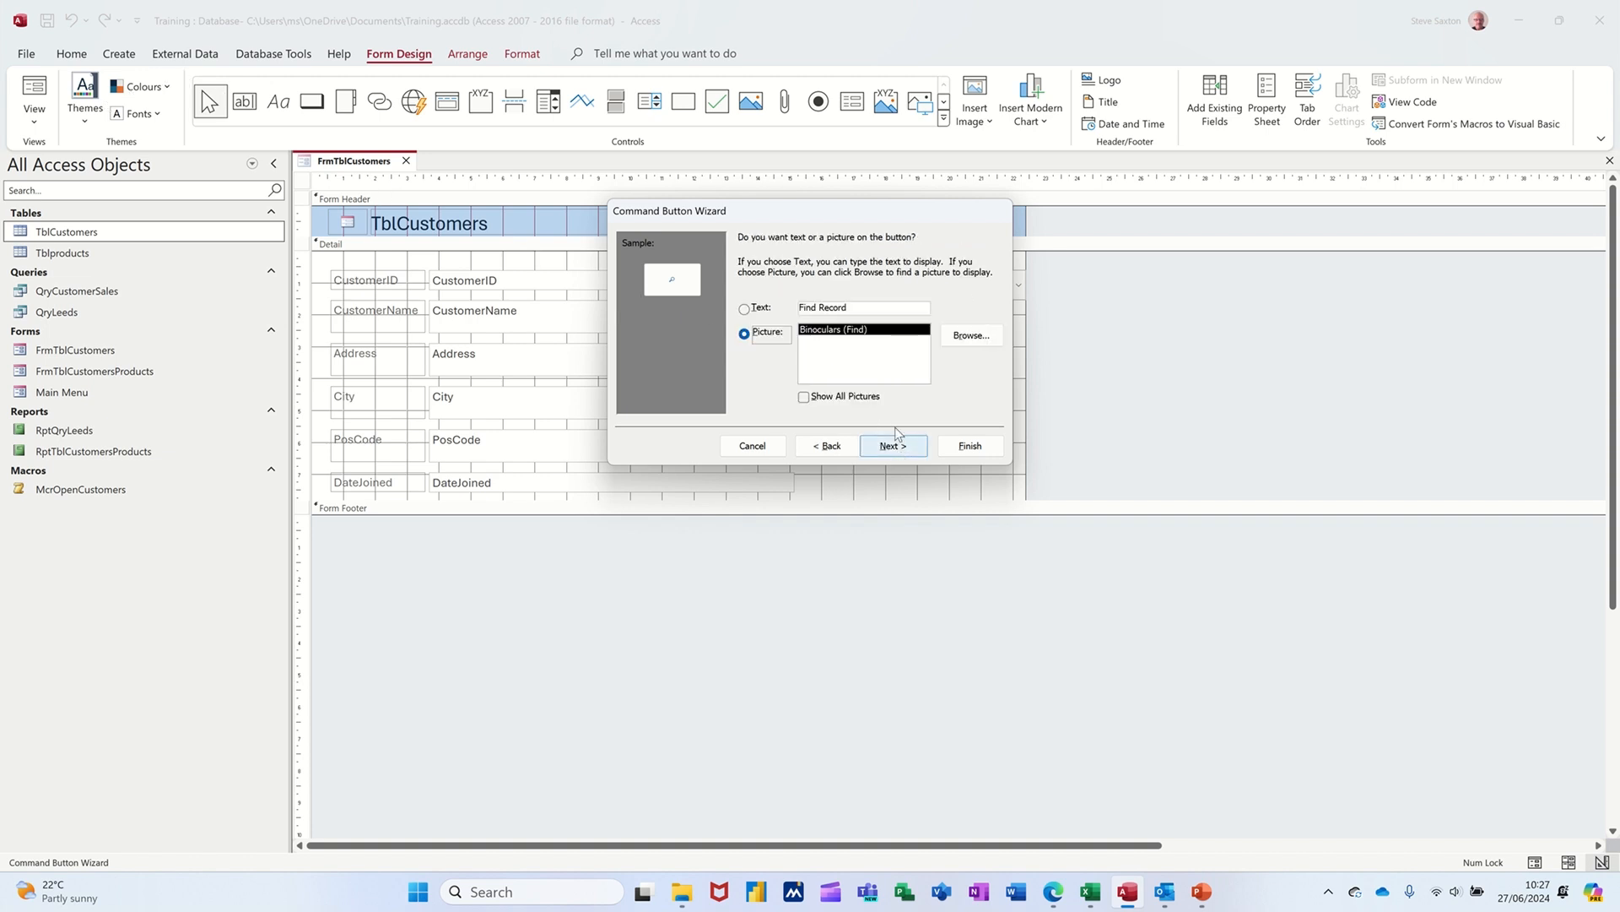
click(746, 308)
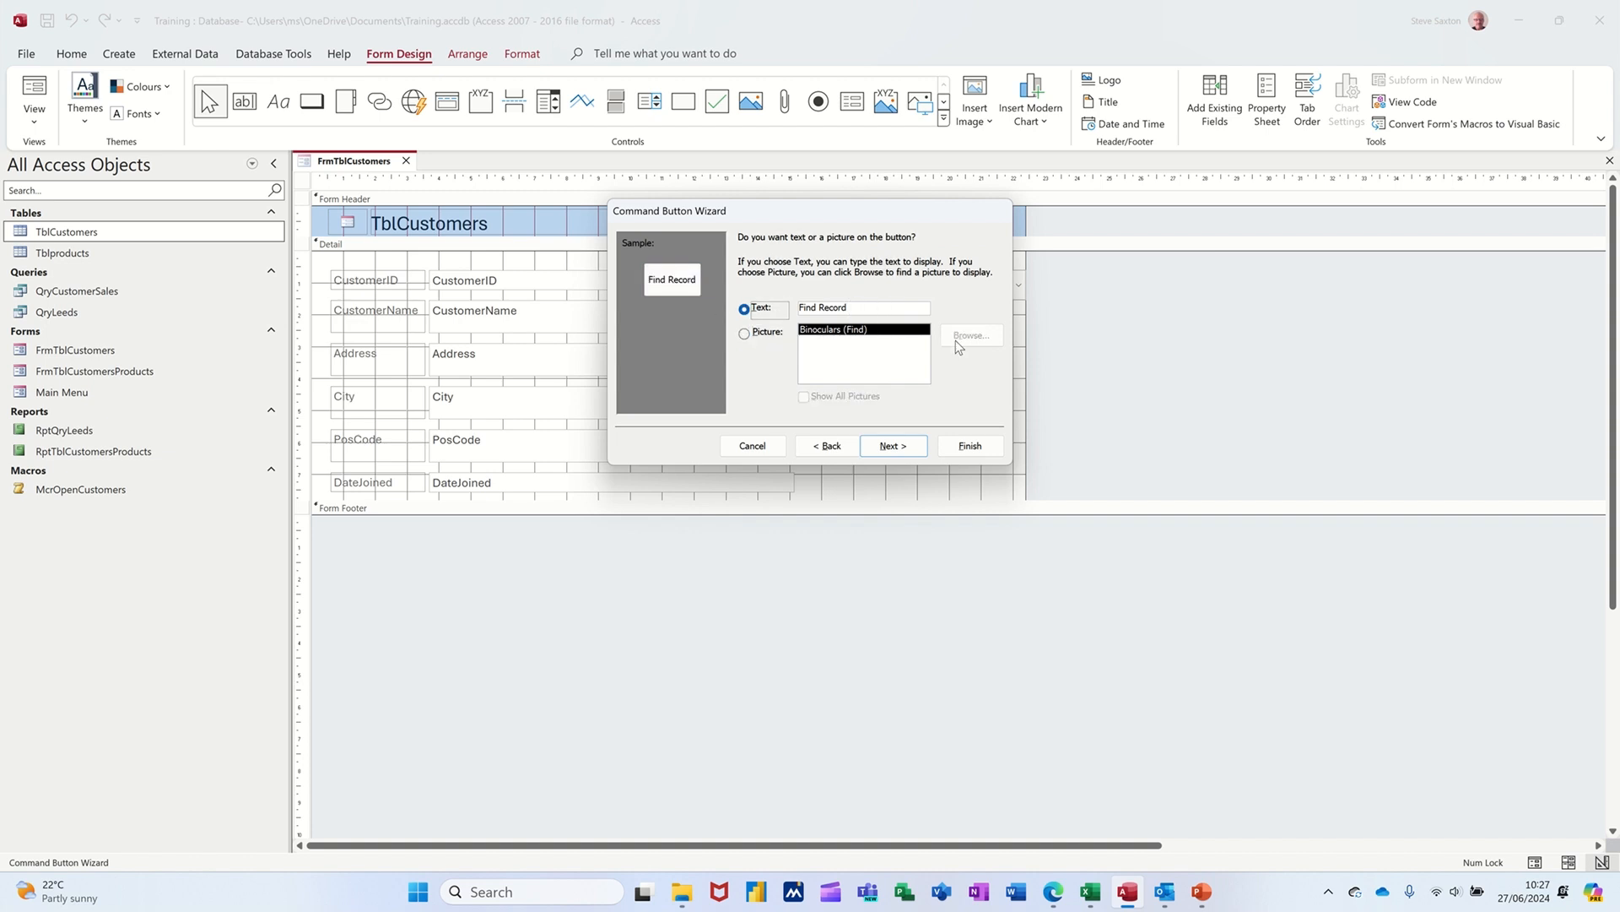
click(893, 446)
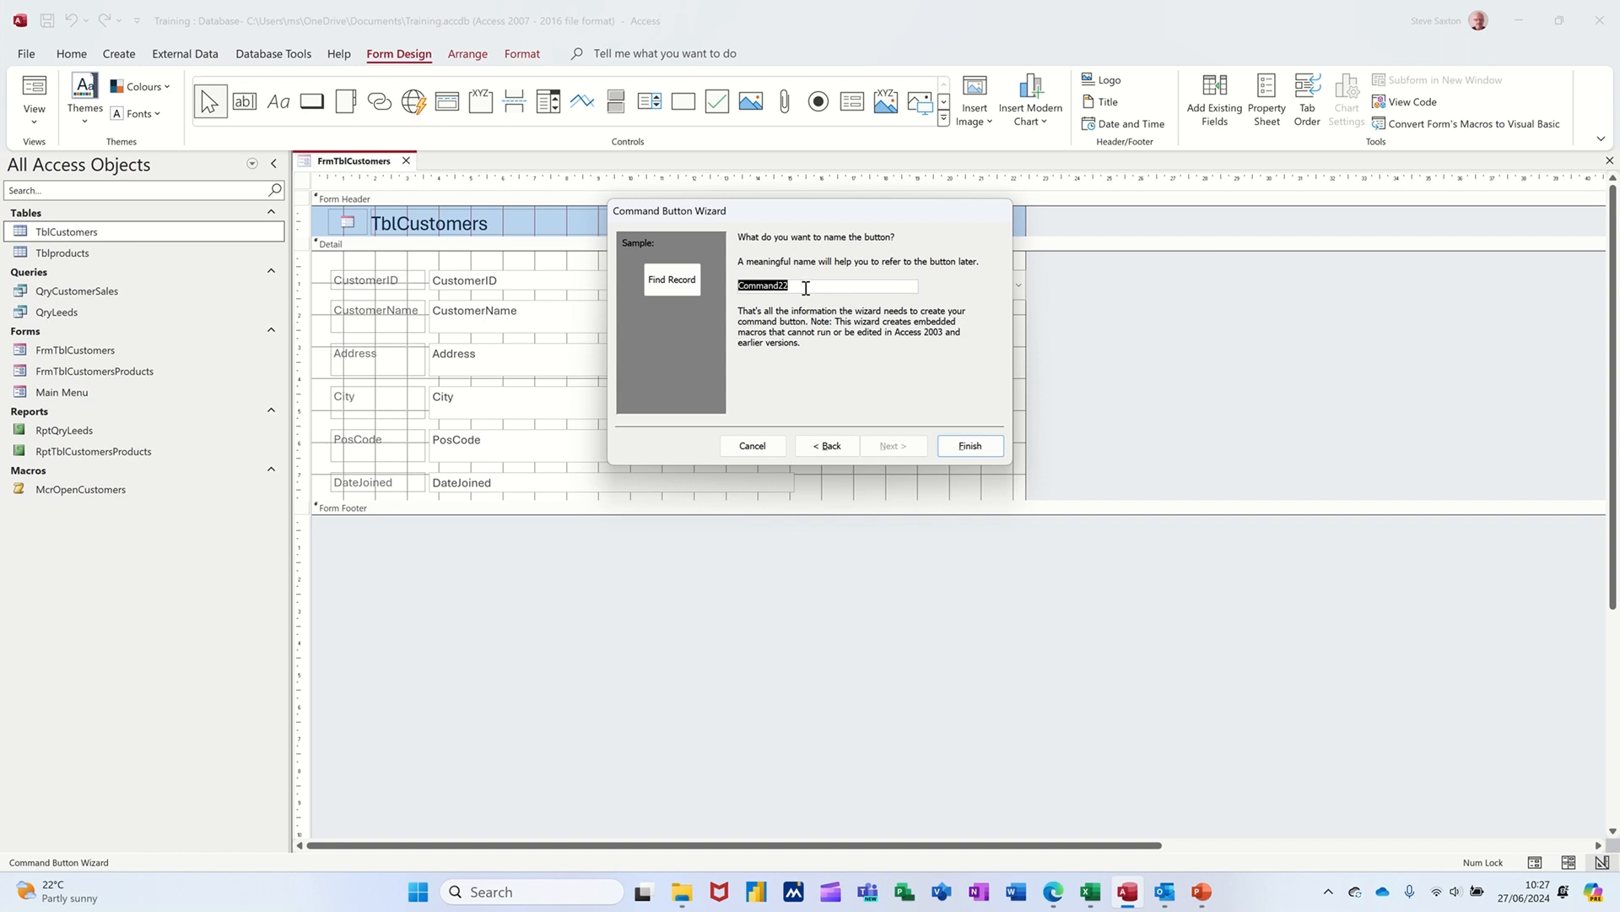
click(957, 447)
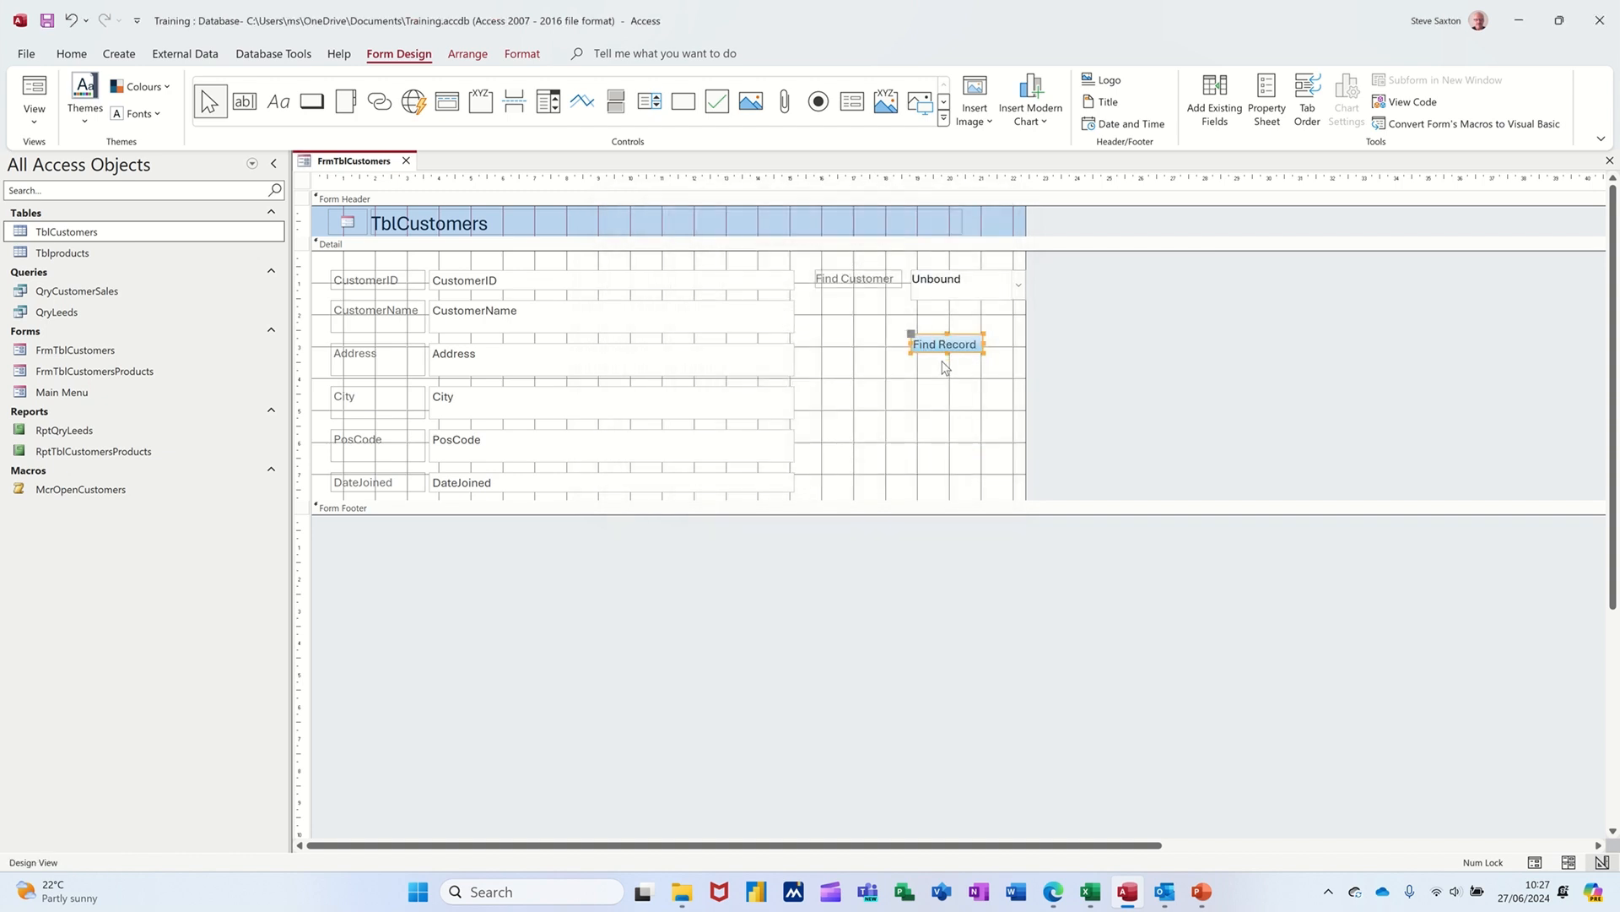
- Try the Find Record button in Form View with the CustomerID field active, and dismiss the search dialog
click(35, 93)
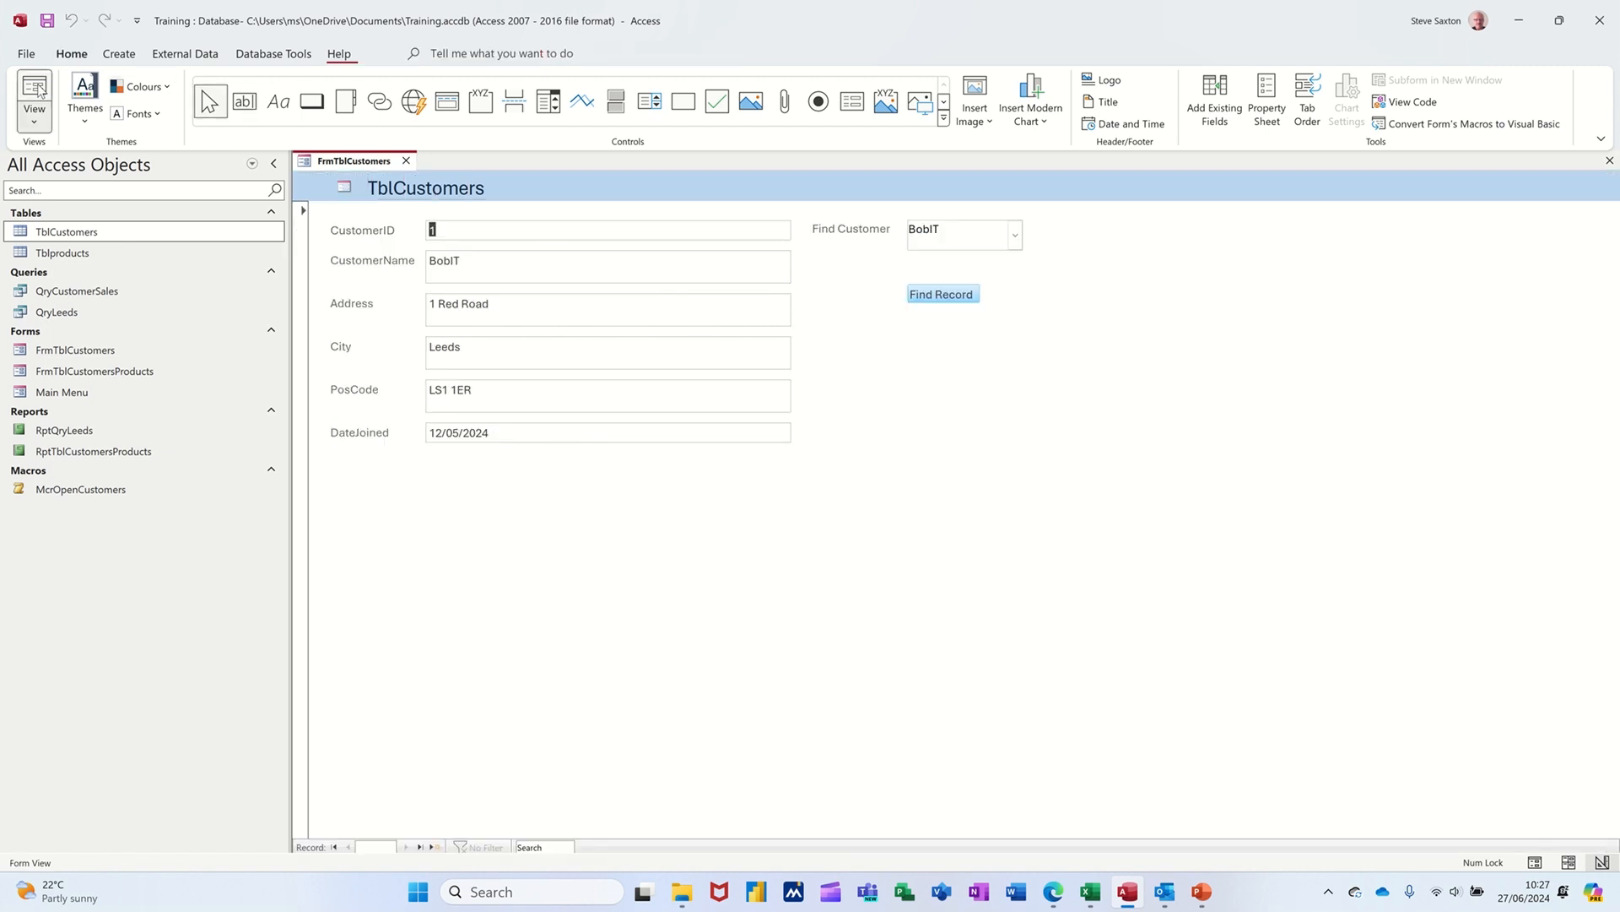
click(930, 292)
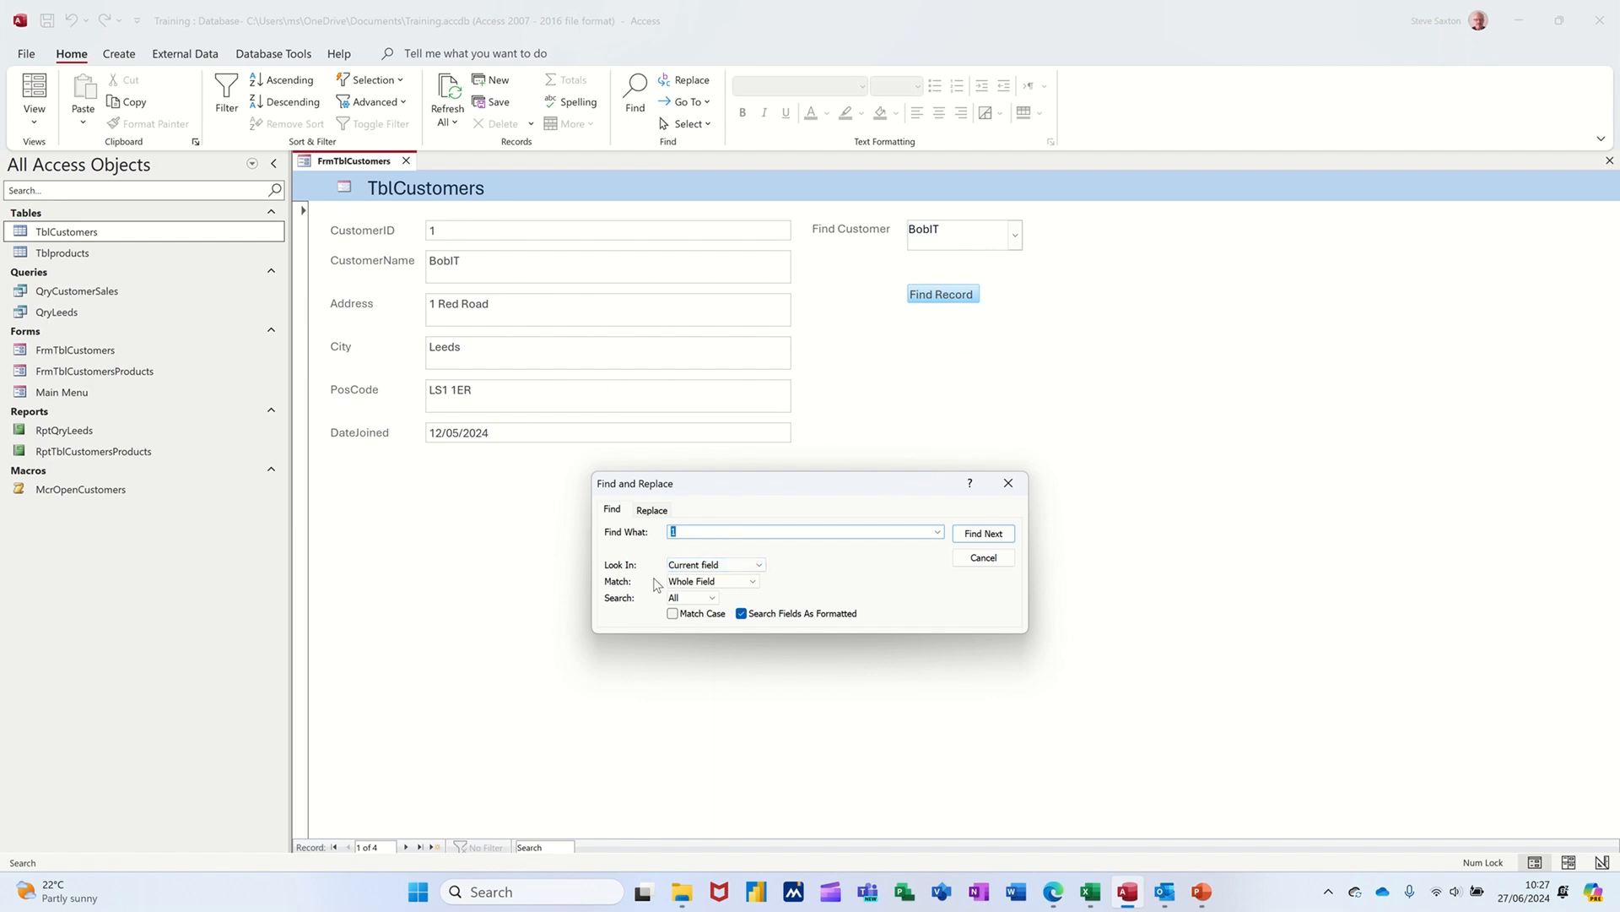
click(1008, 482)
- Start the Find Record search with the CustomerName field active, keeping BobIT as the search text
click(507, 269)
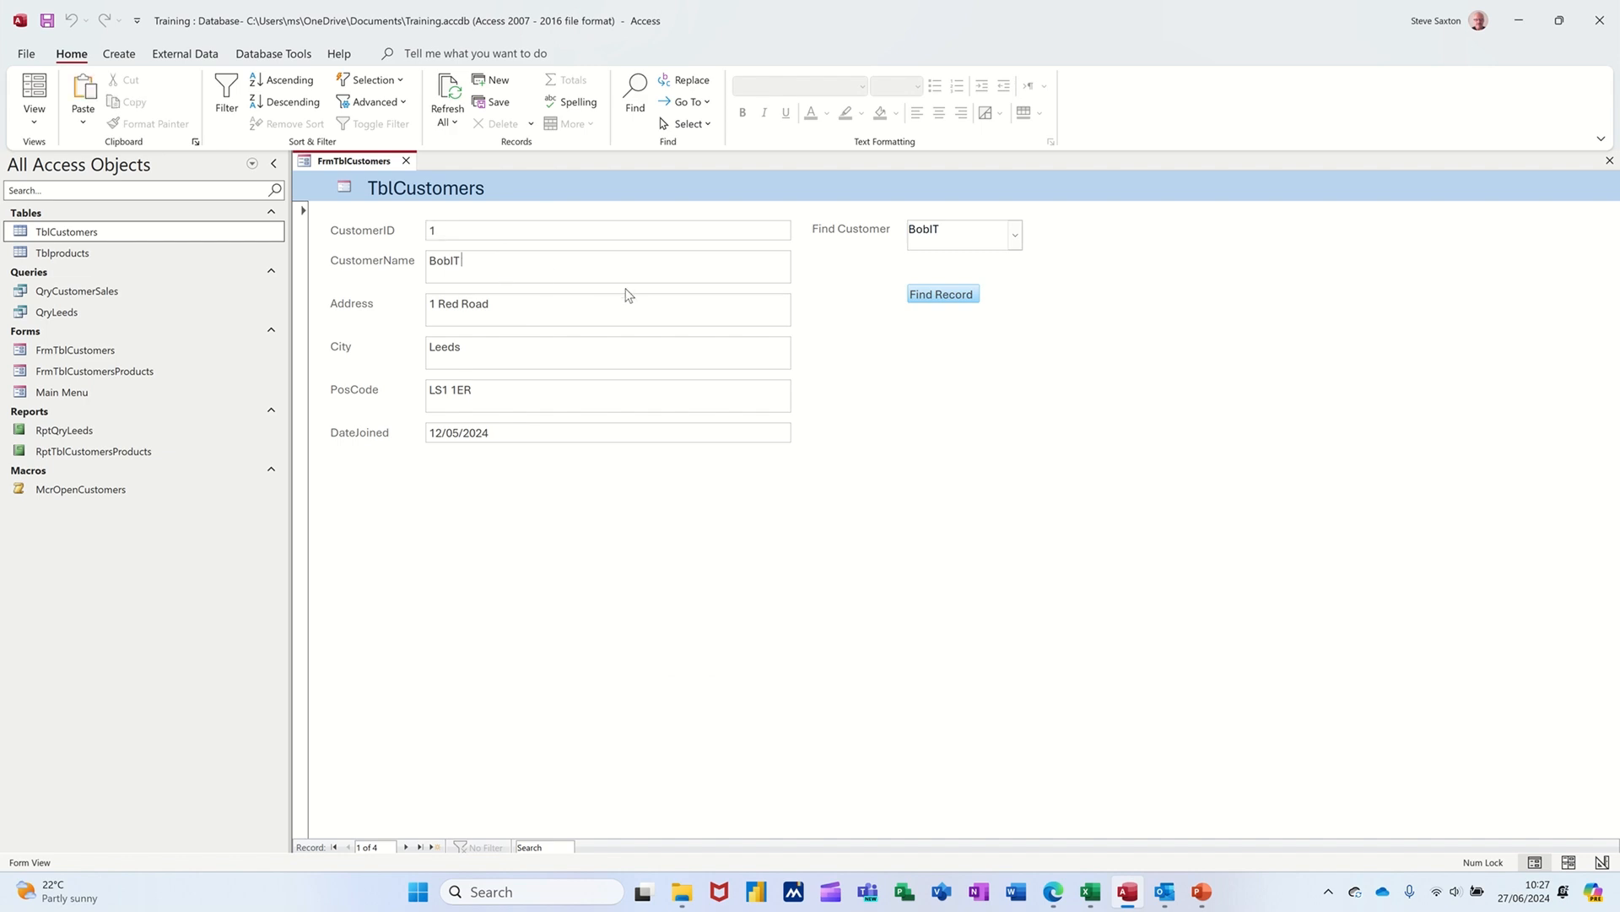
click(925, 295)
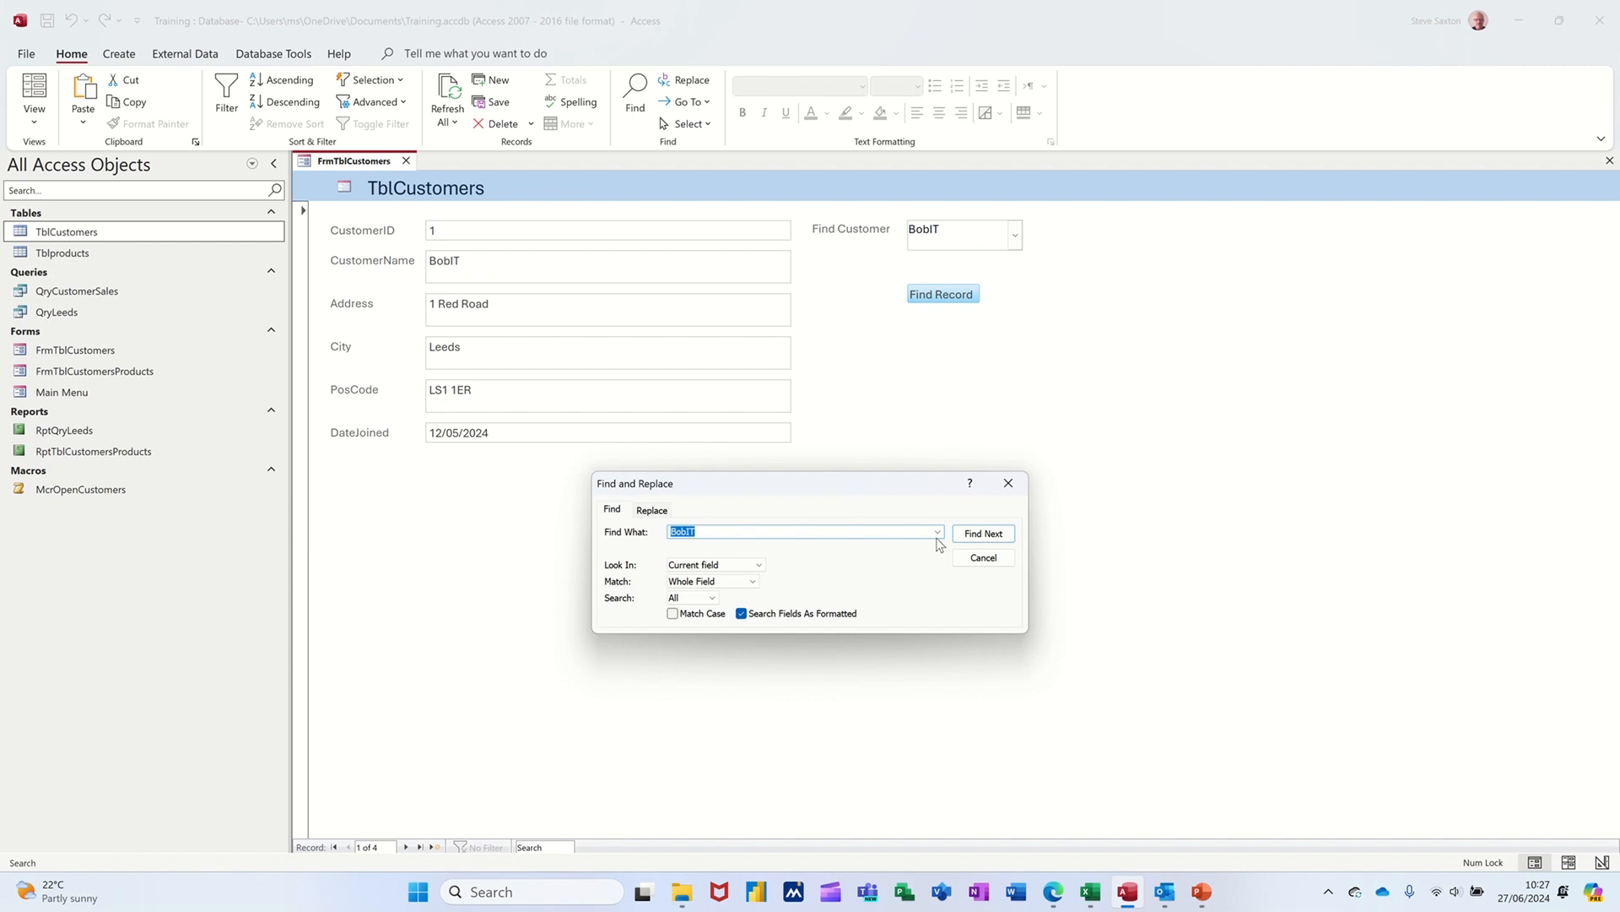
click(938, 532)
click(937, 531)
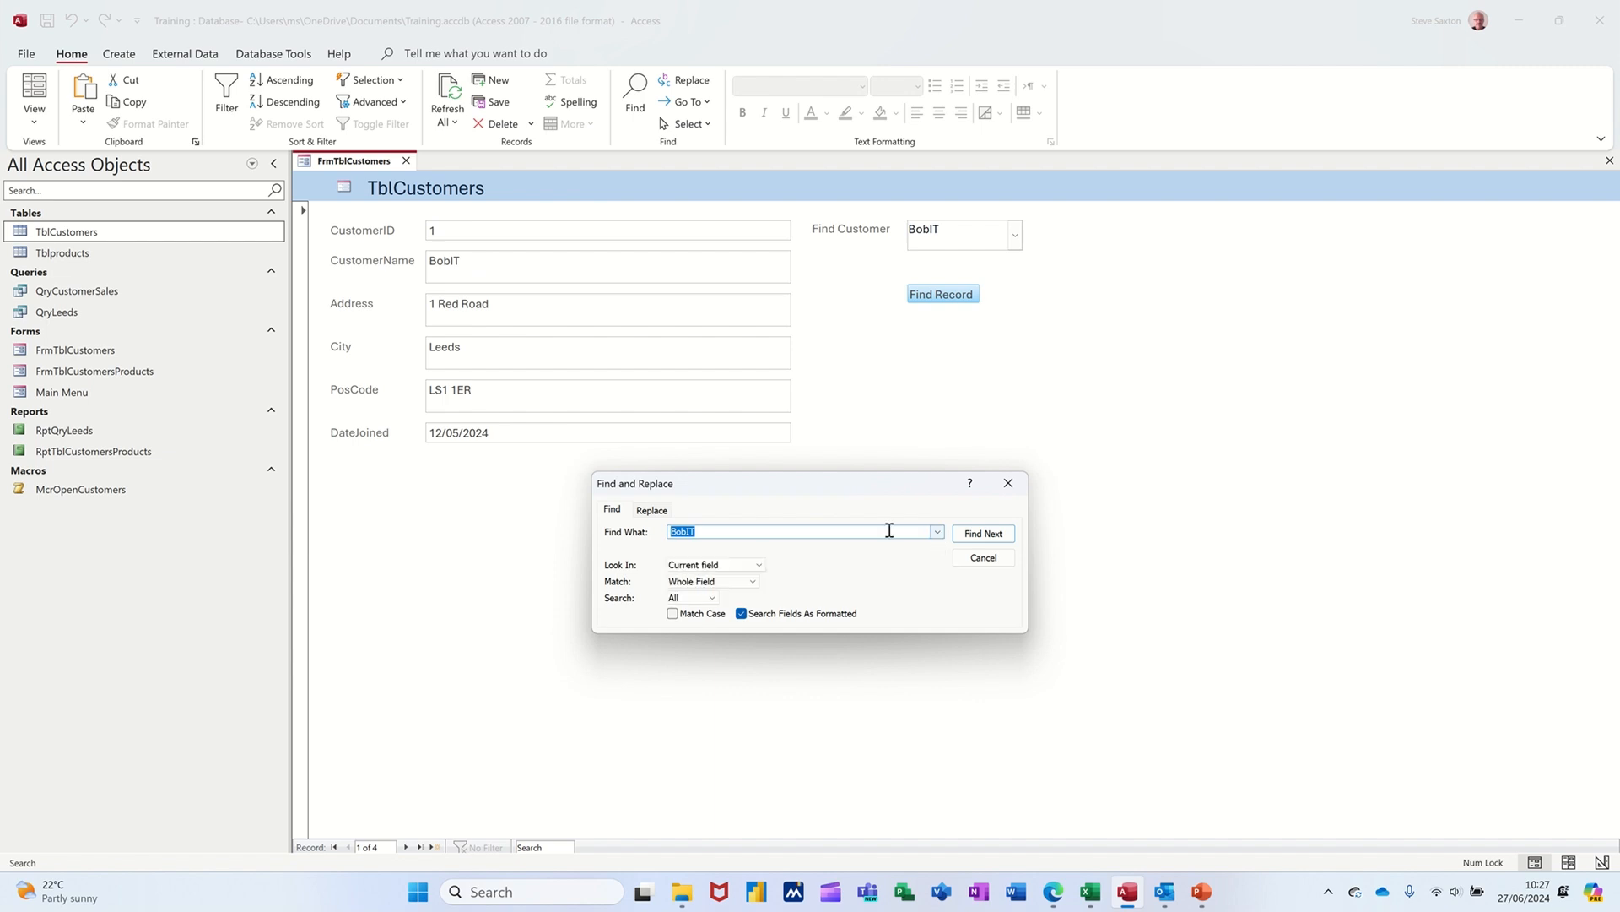
- Set the search to look in the Current document, view the replace options, and close the search dialog
click(759, 565)
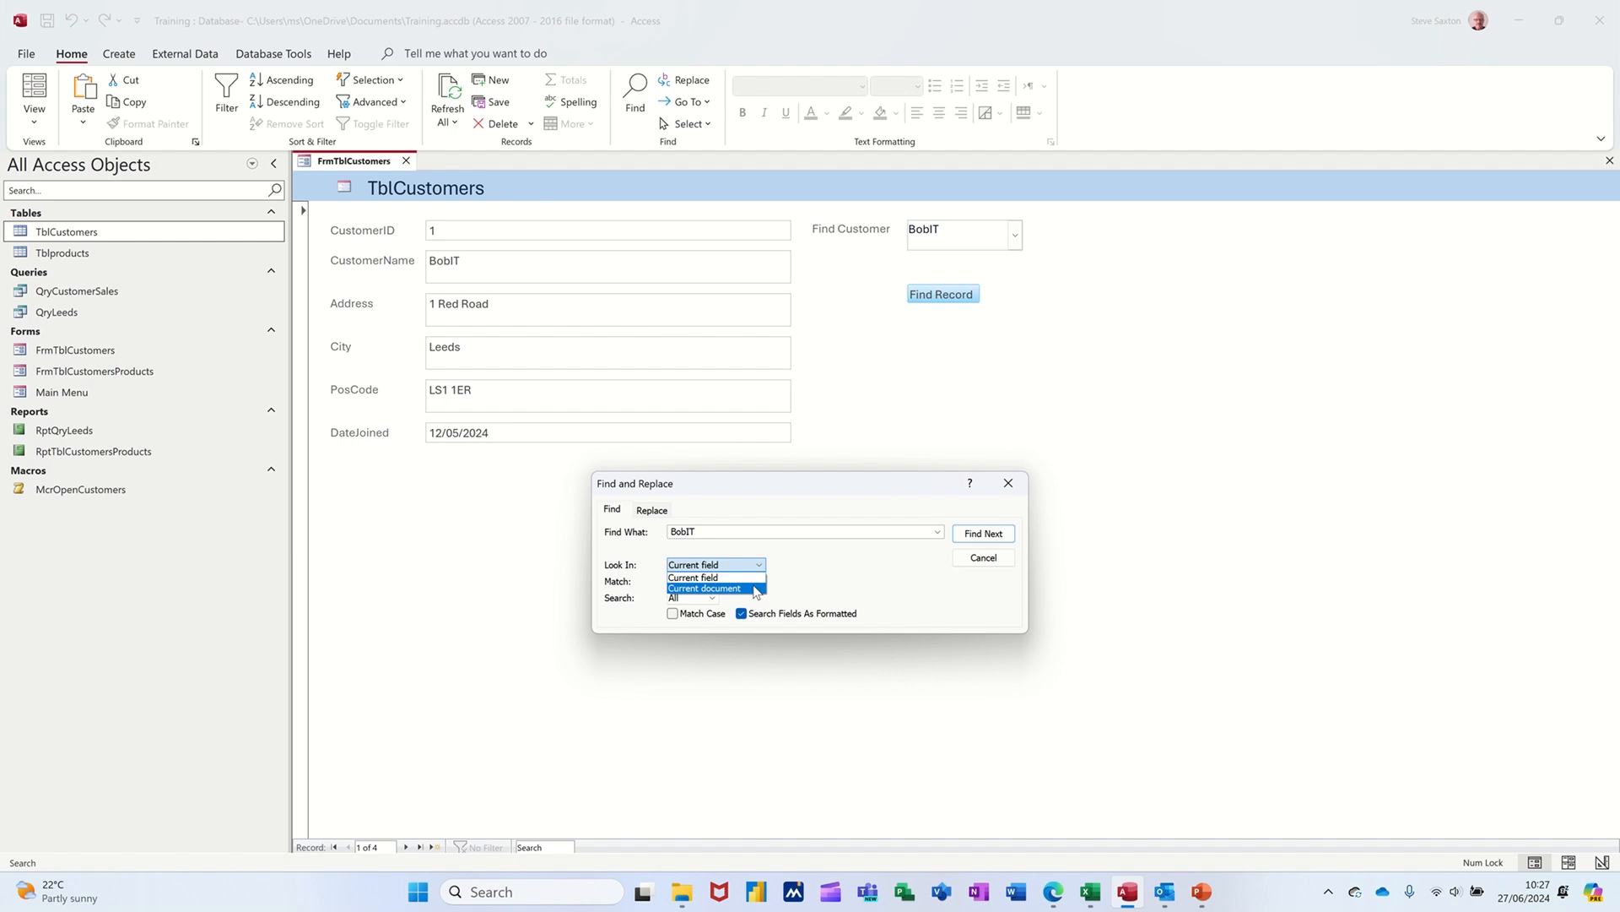
click(755, 589)
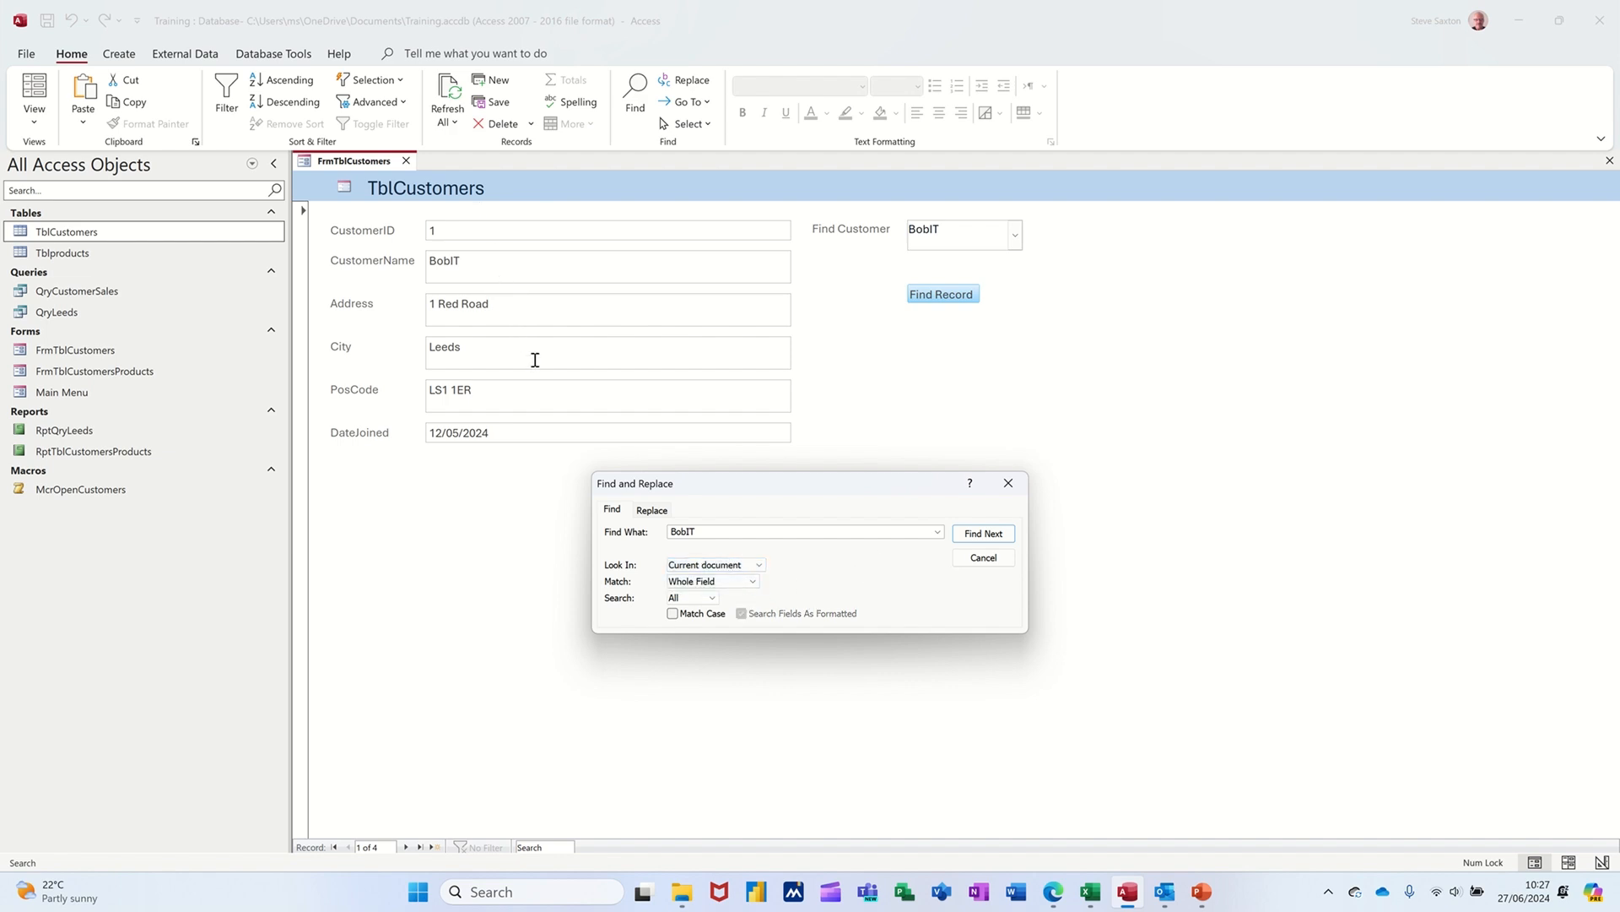
click(657, 510)
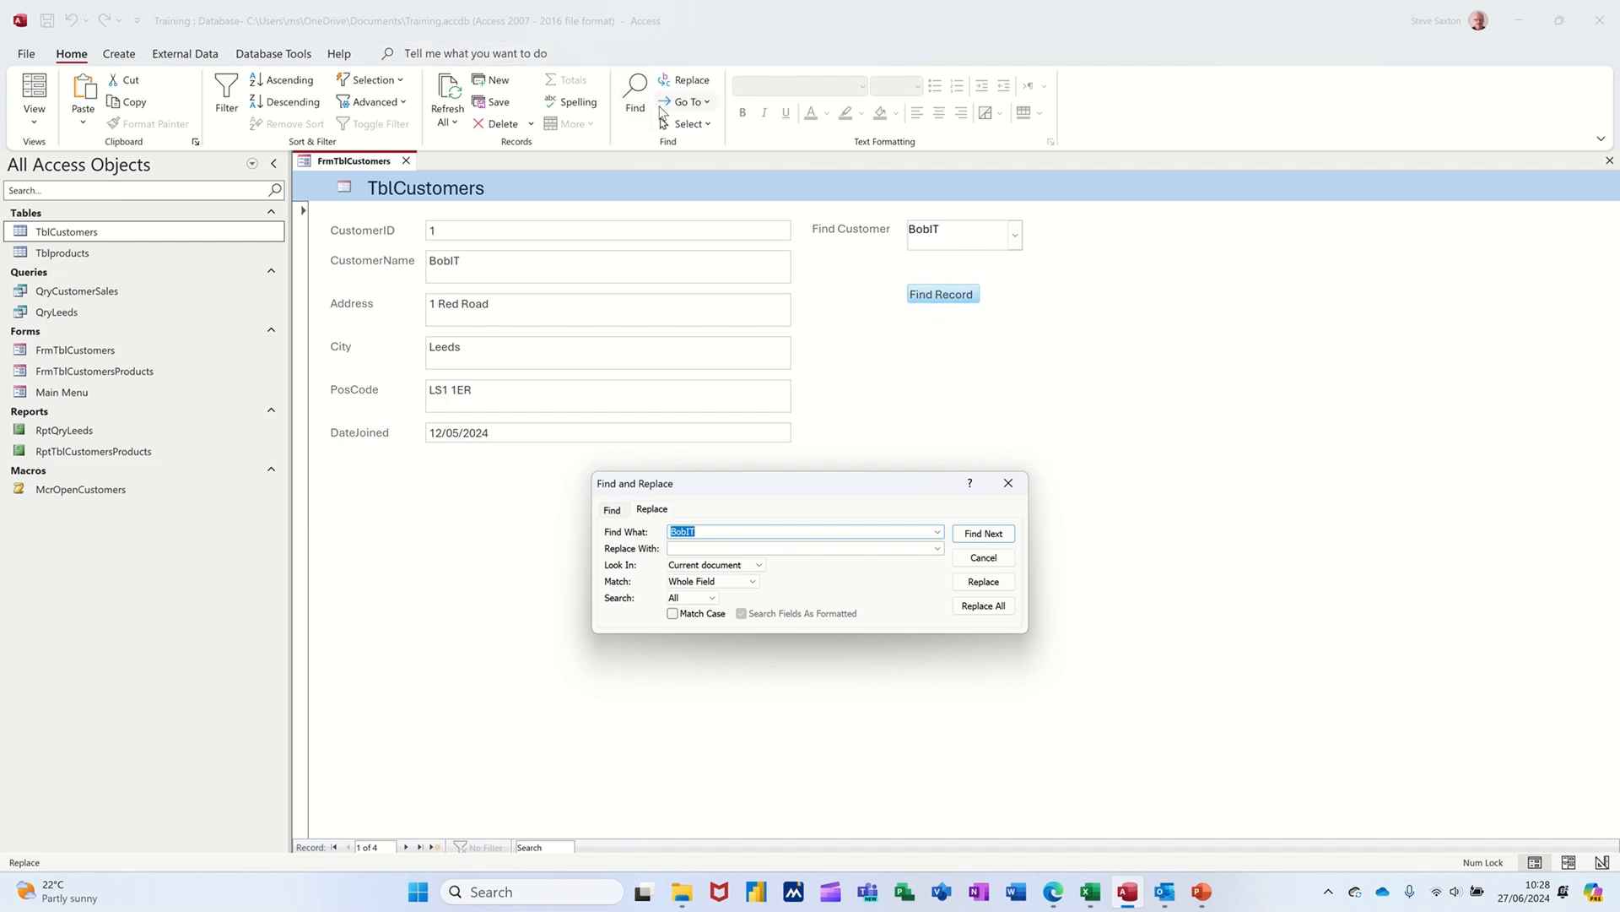
click(1008, 483)
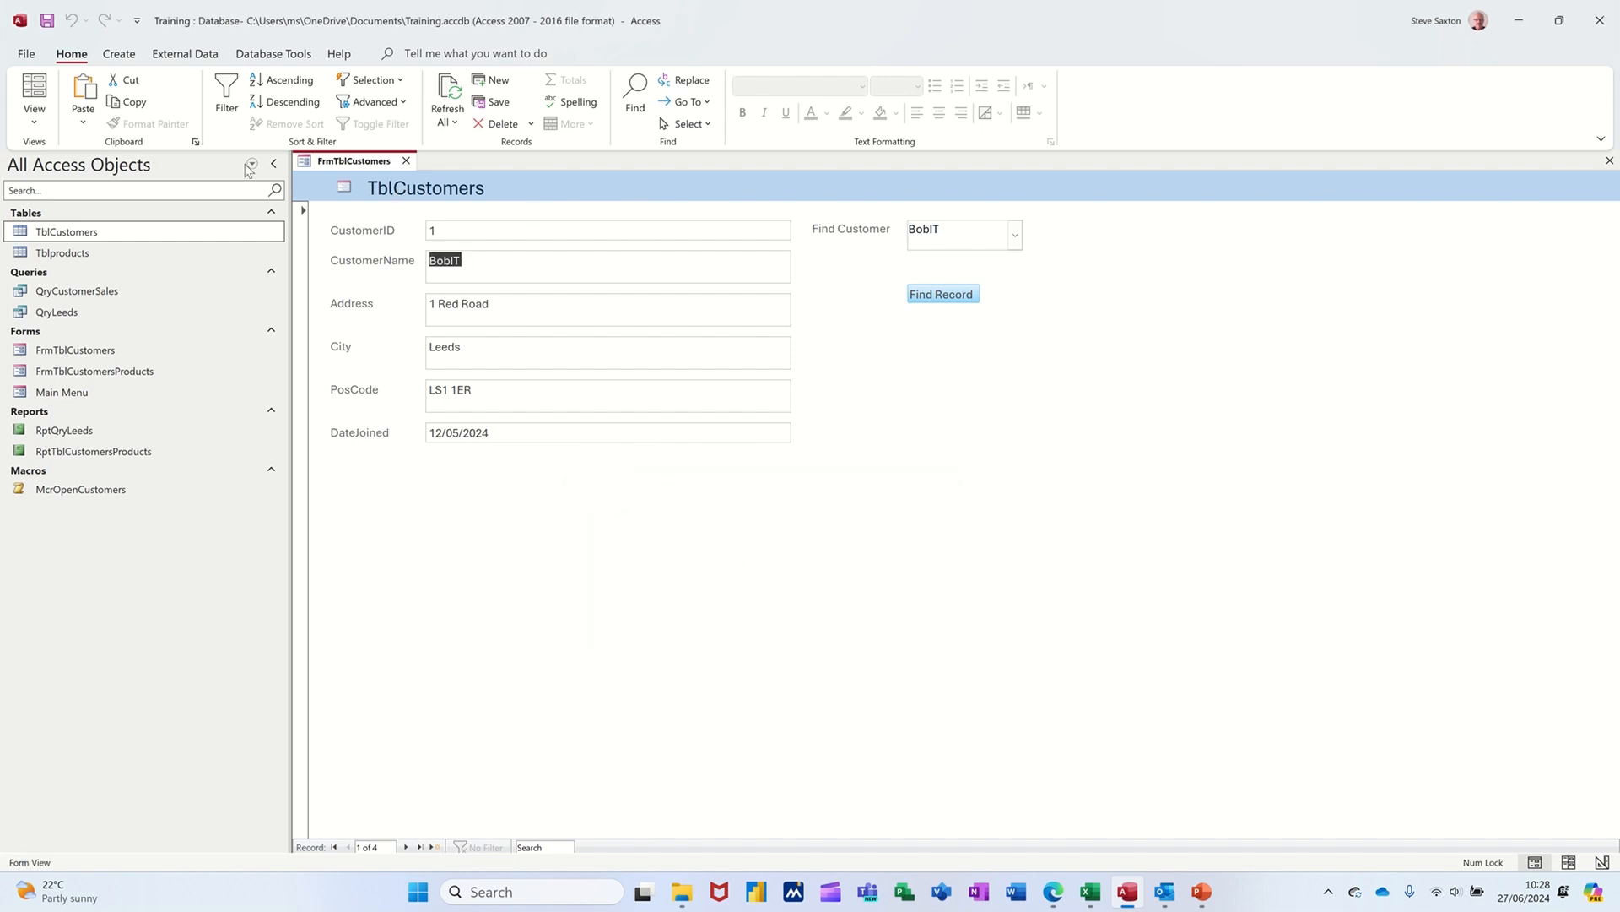
- In Design View, draw a command button below the Find Record button with the Record Navigation action Go To First Record
click(36, 119)
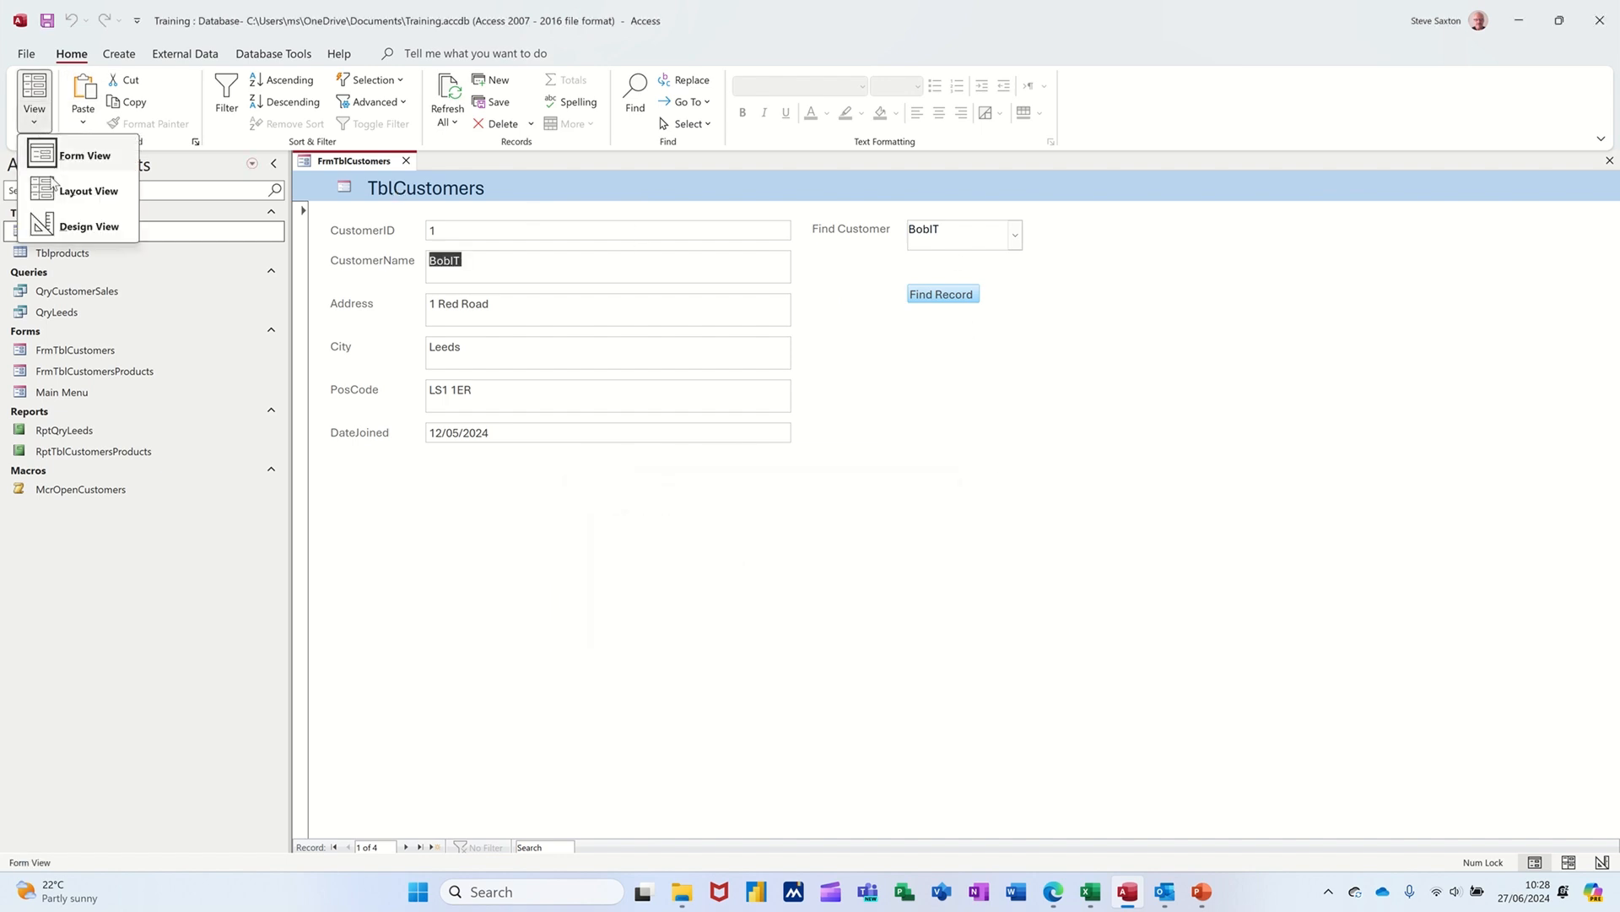
click(71, 228)
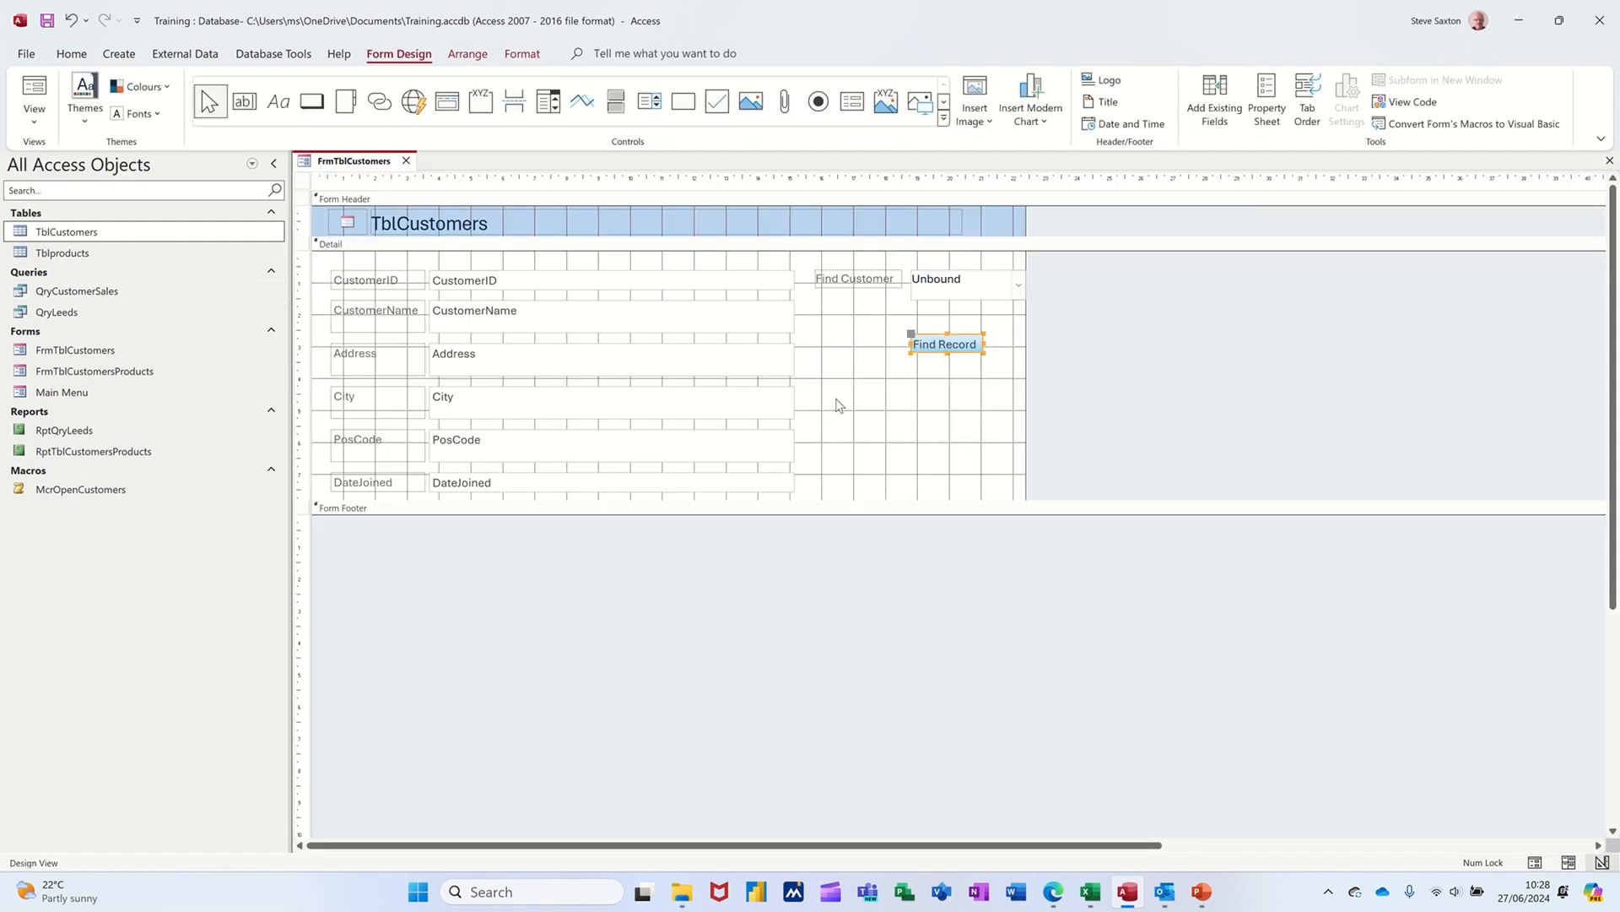
click(306, 103)
drag(896, 378, 981, 407)
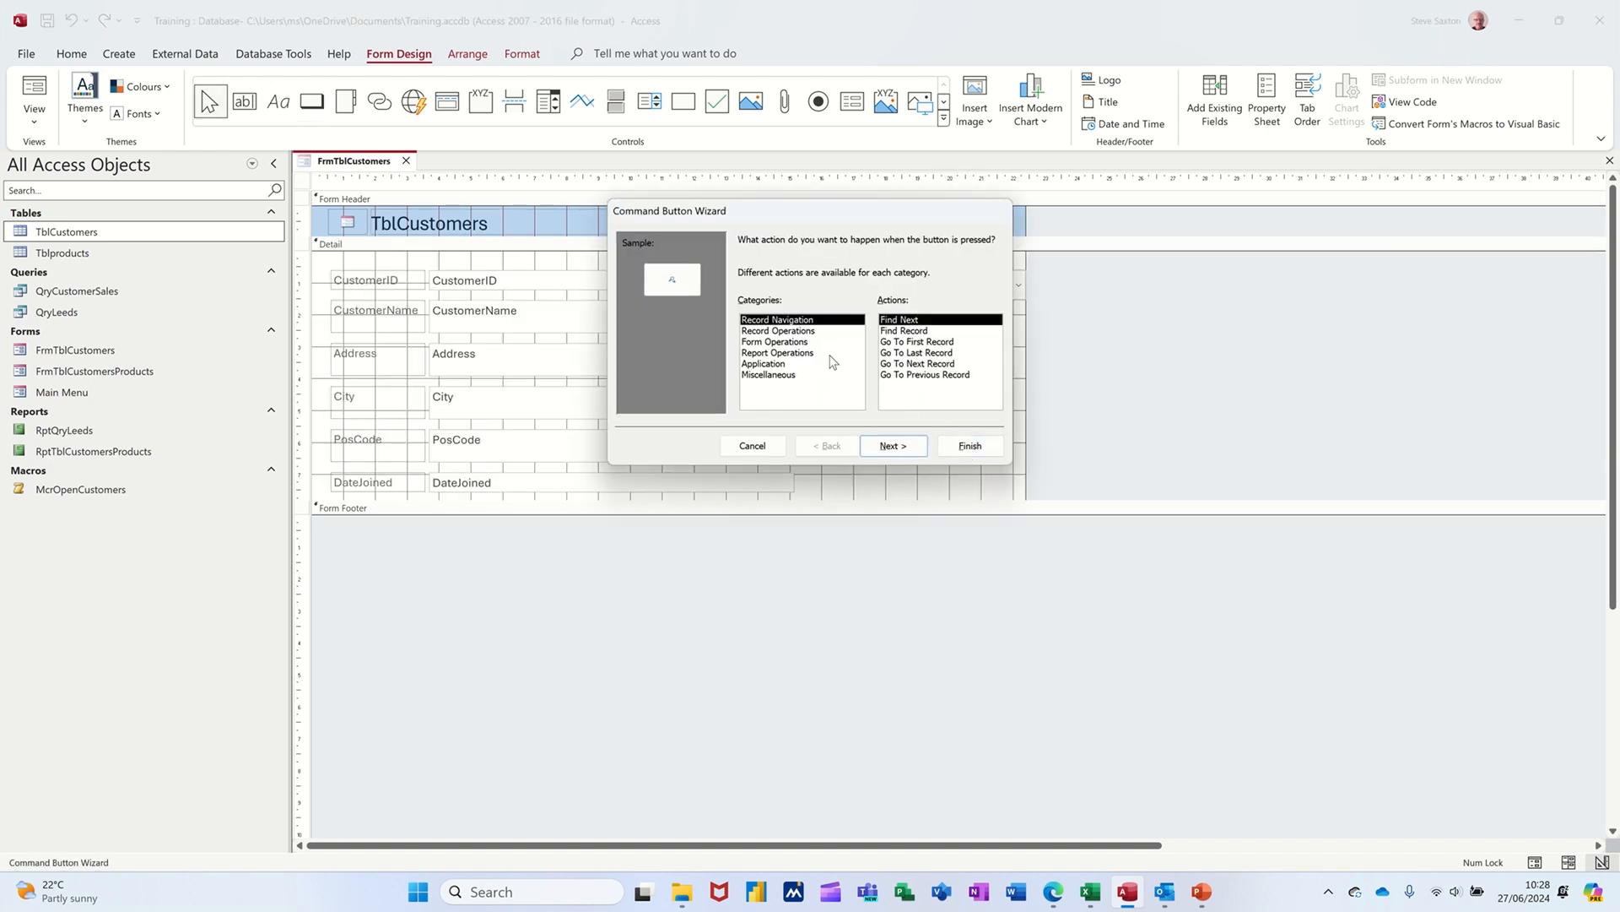
click(921, 342)
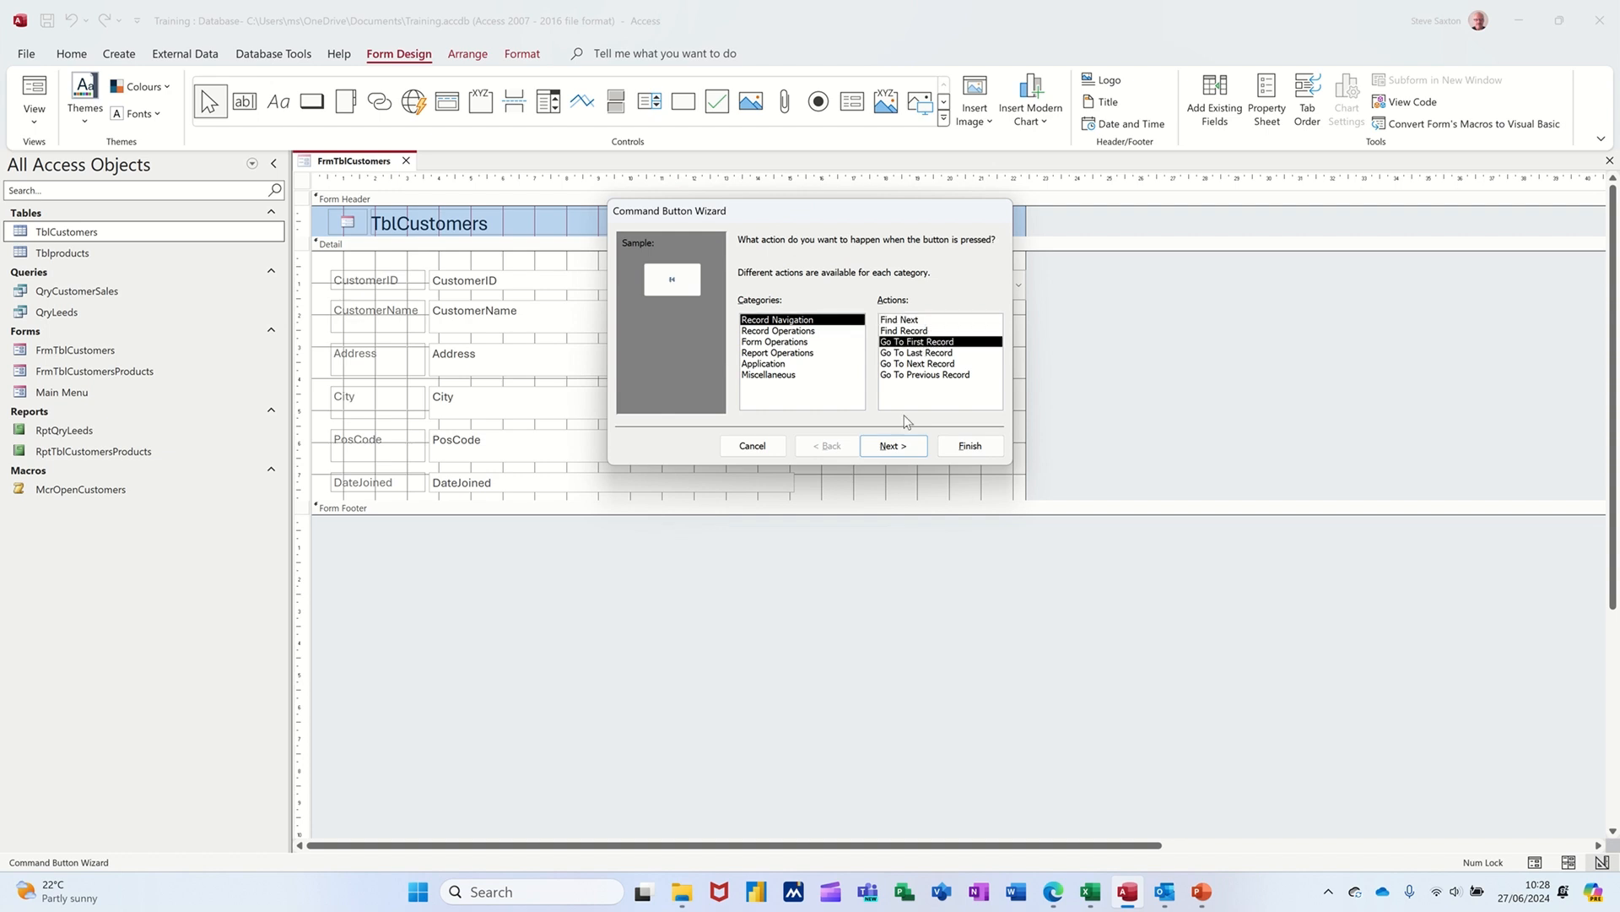
click(896, 447)
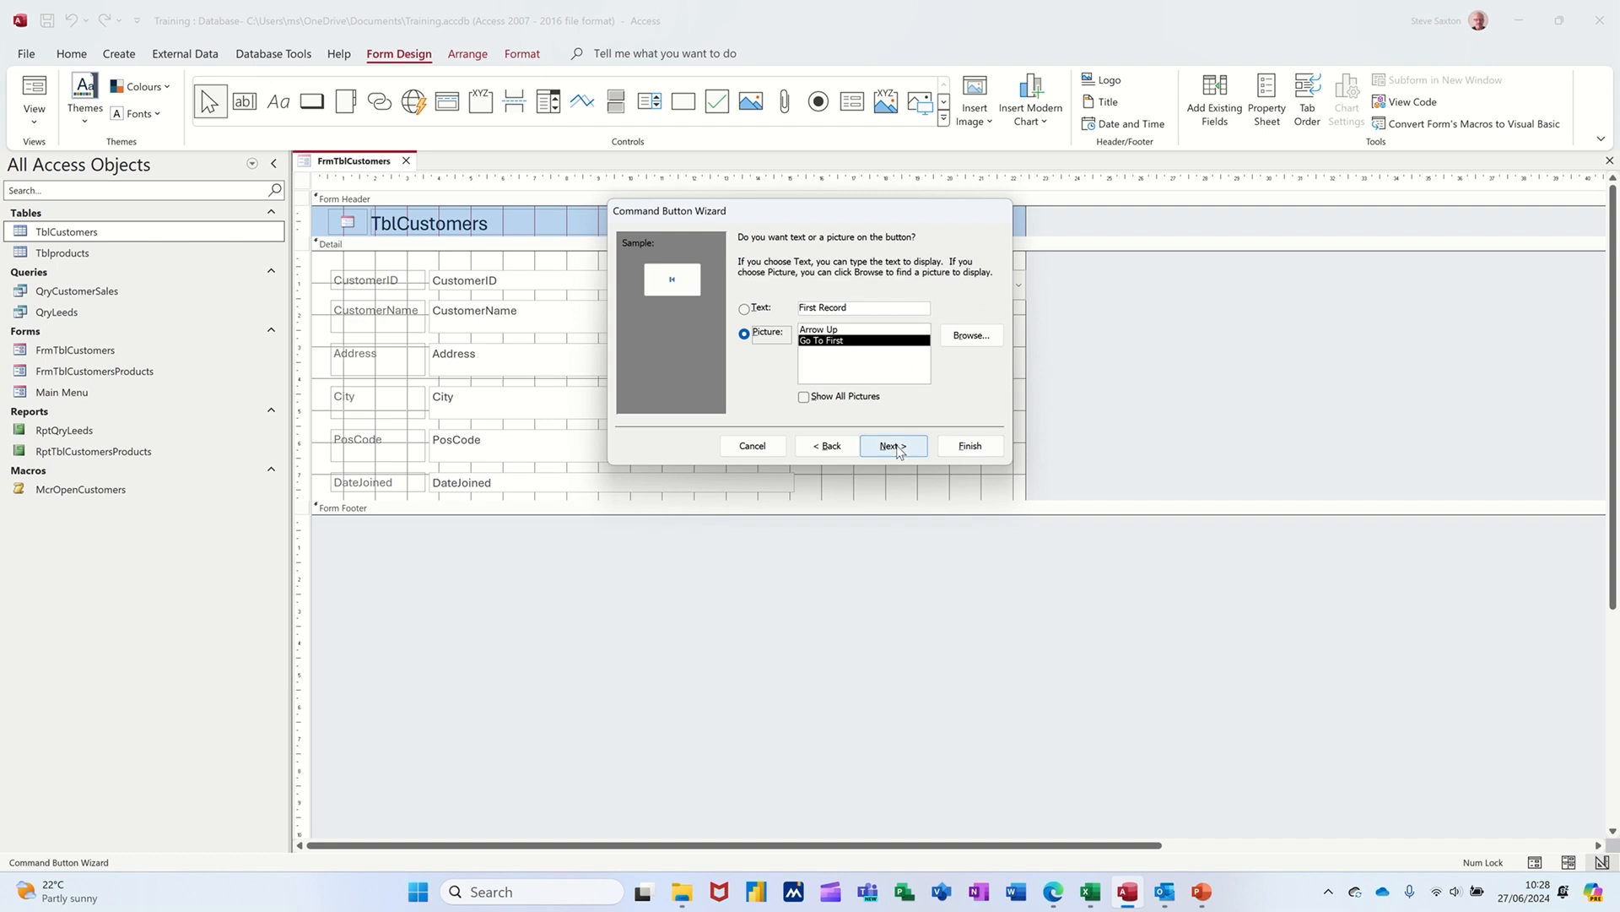
- Compare the Arrow Up picture, keep Go To First for the command button, and finish it with the default name
click(841, 333)
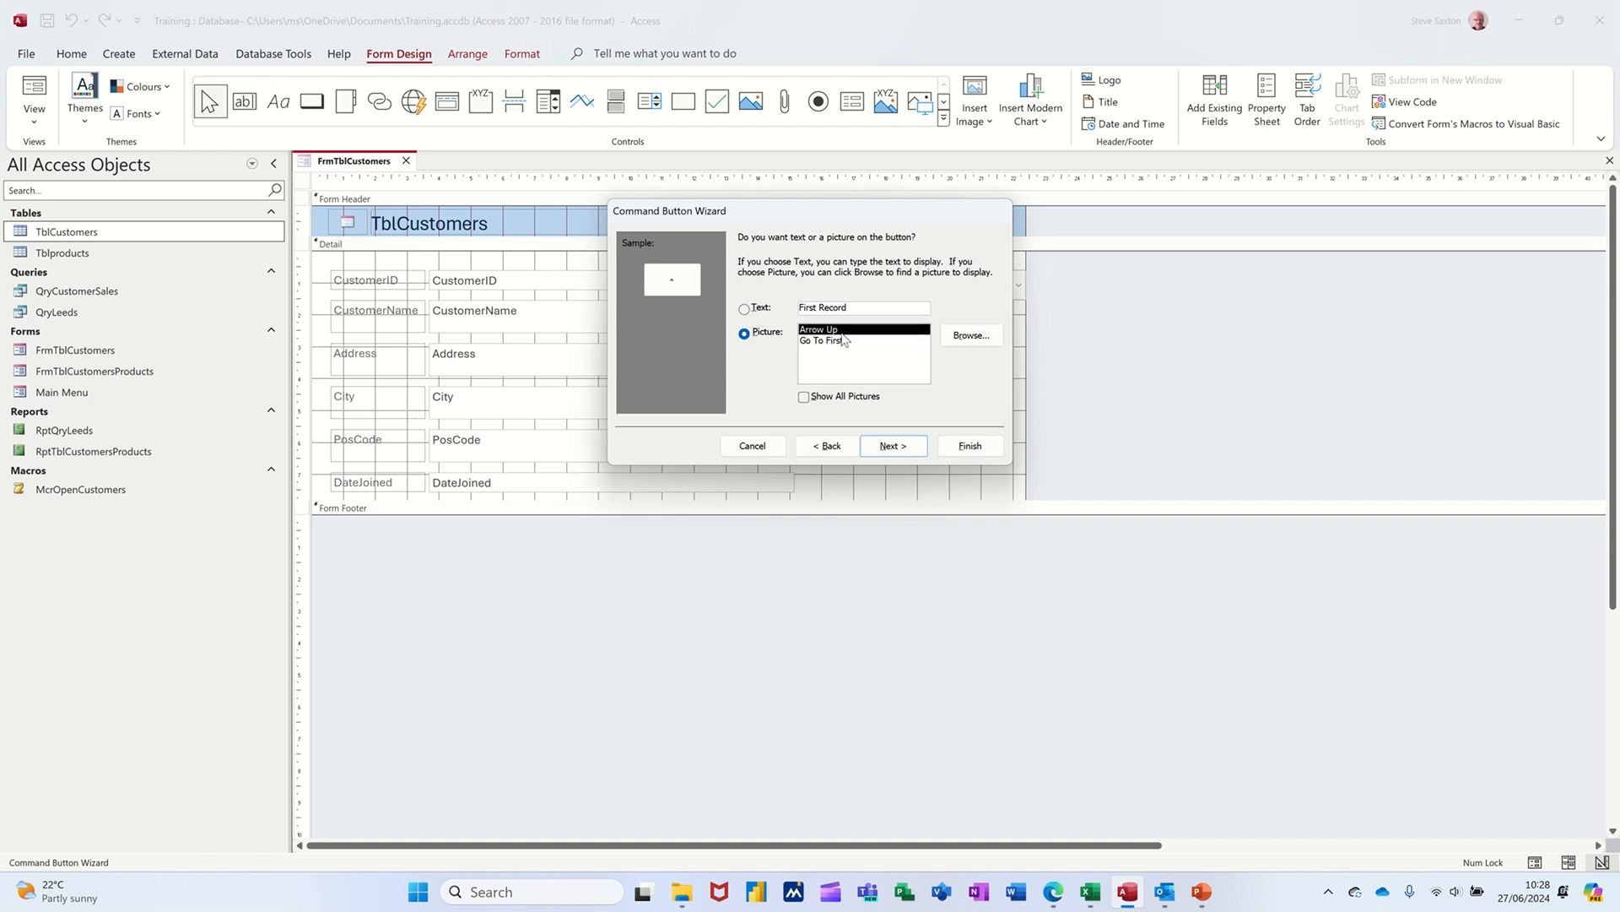
click(843, 341)
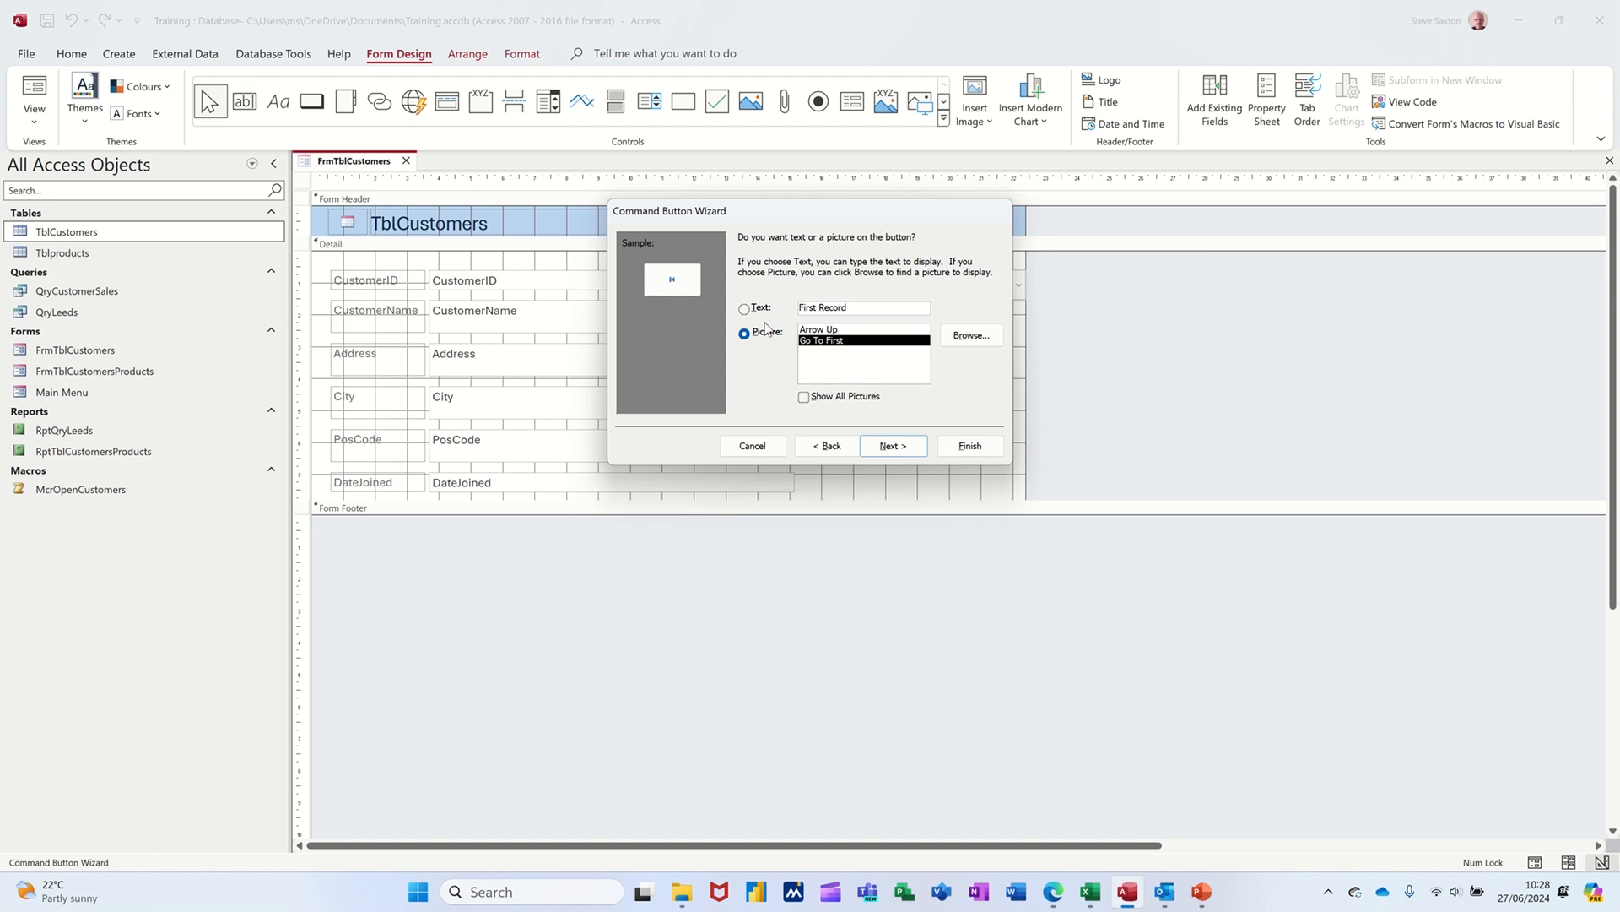
click(888, 447)
click(970, 444)
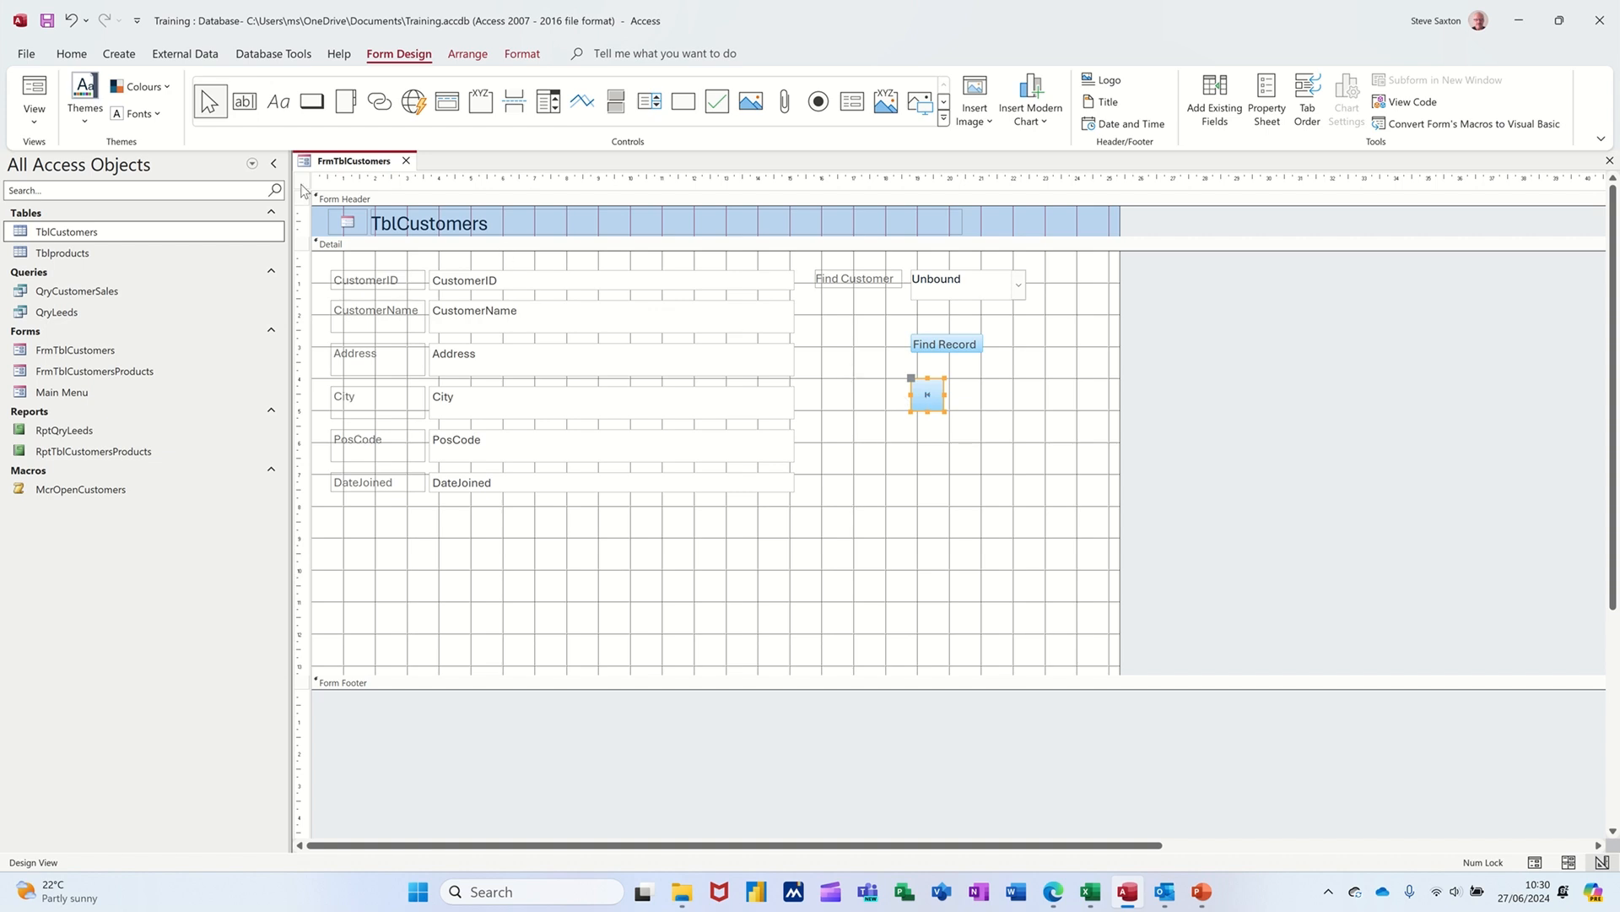
- Test the new first-record button in Form View by going to the last record and returning with the button
click(33, 92)
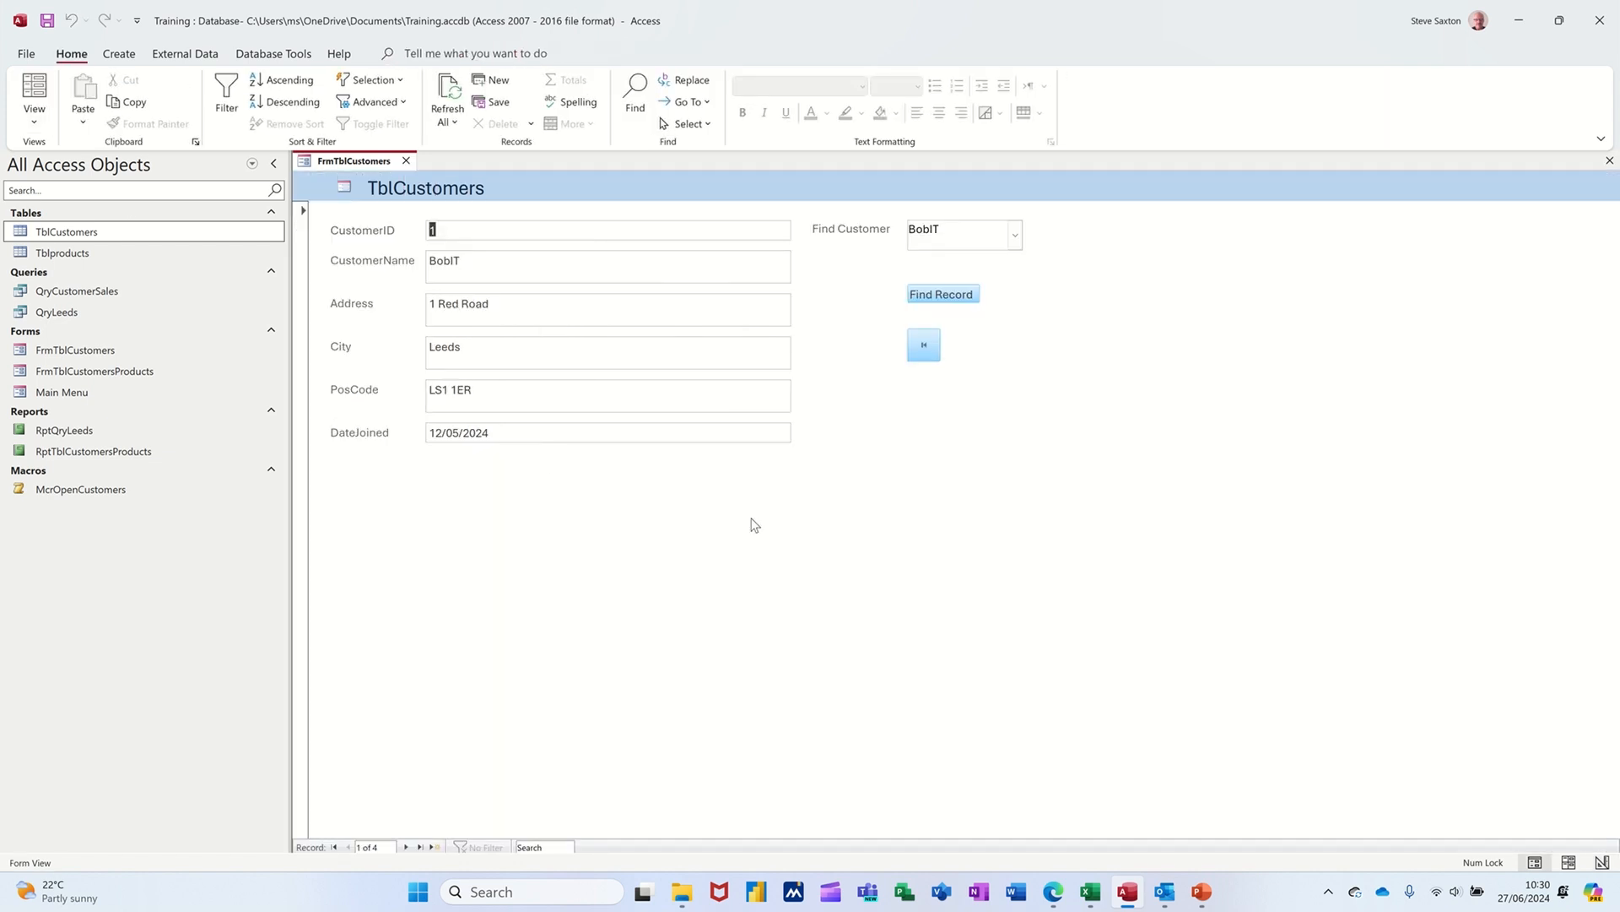
click(419, 847)
click(926, 348)
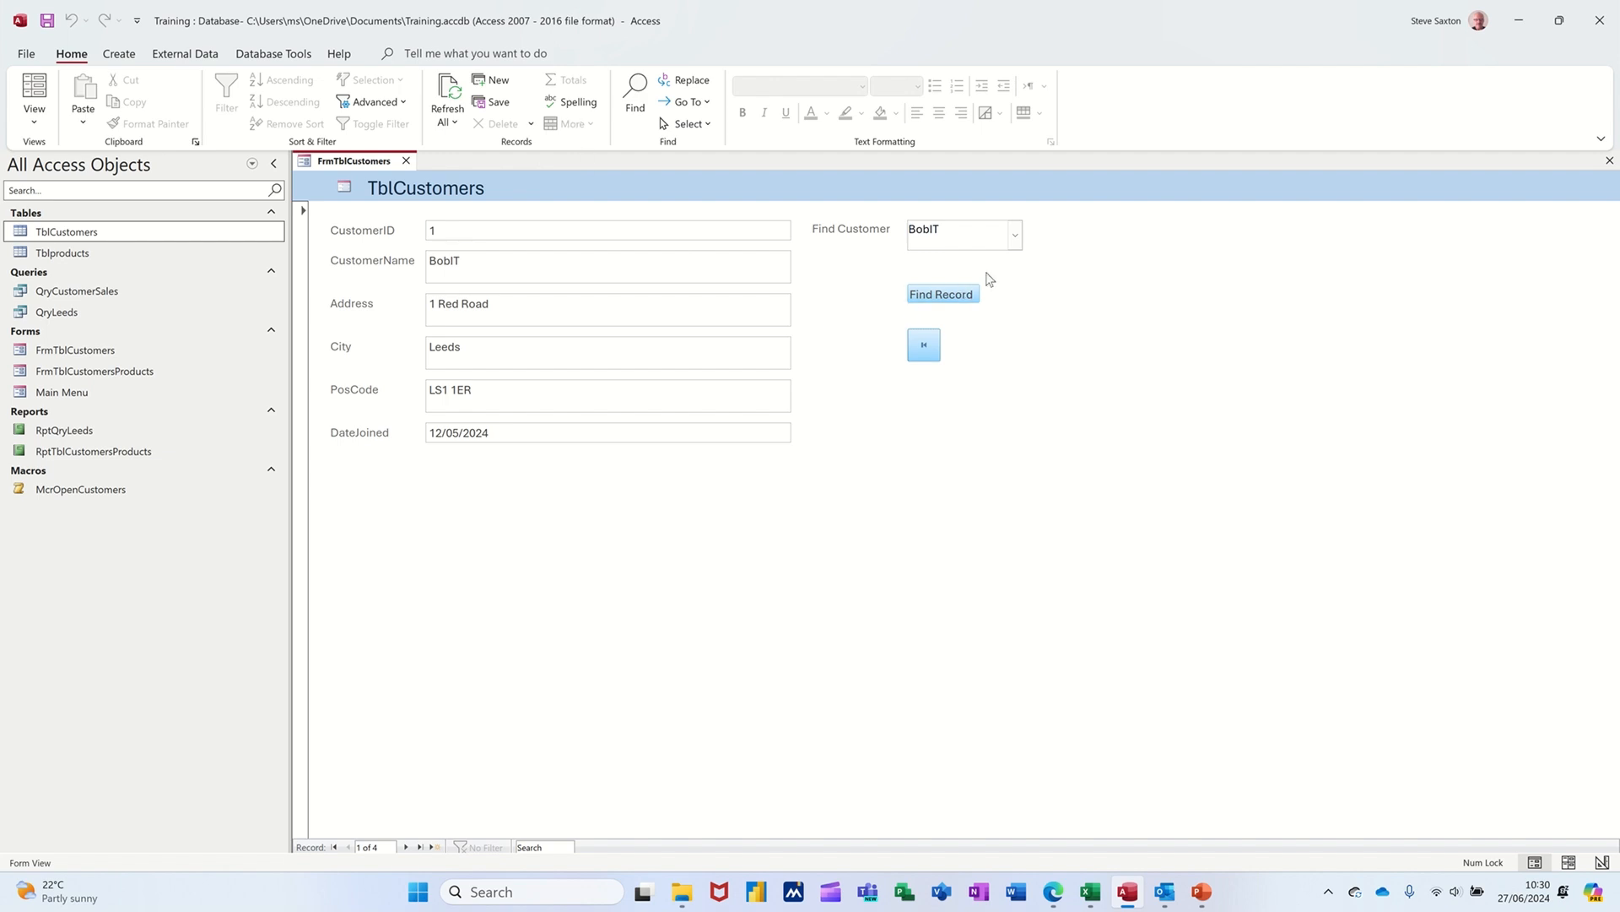
- Use the Find Customer combo box to go to the FixIT record and then to CatchIT
click(1016, 236)
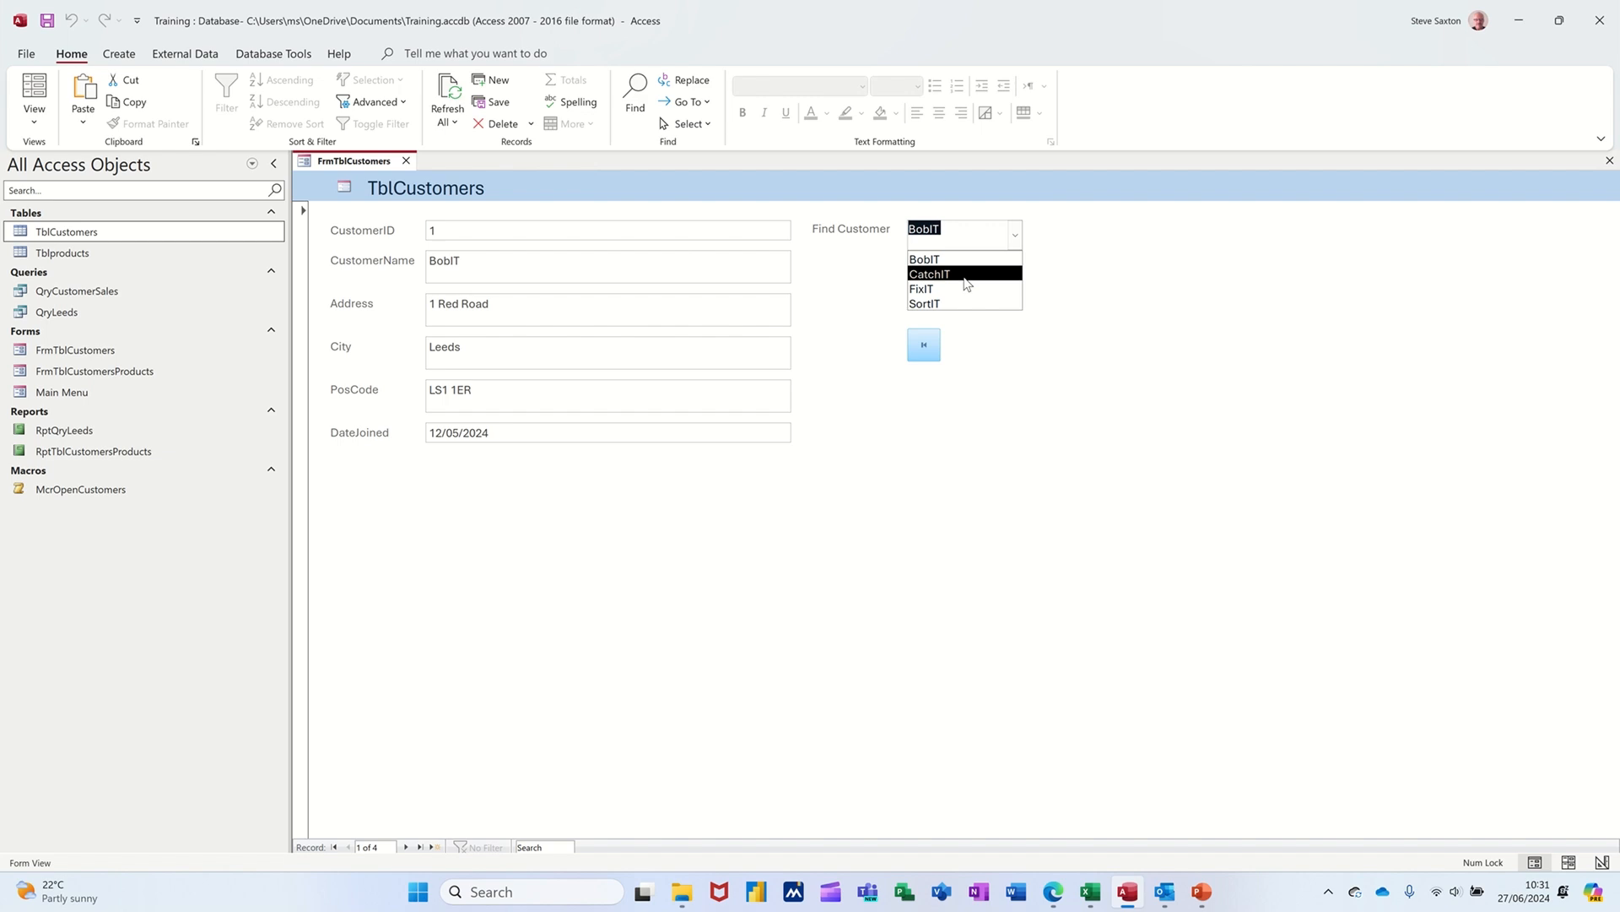
click(967, 284)
click(1016, 237)
key(Down)
key(Return)
click(1017, 238)
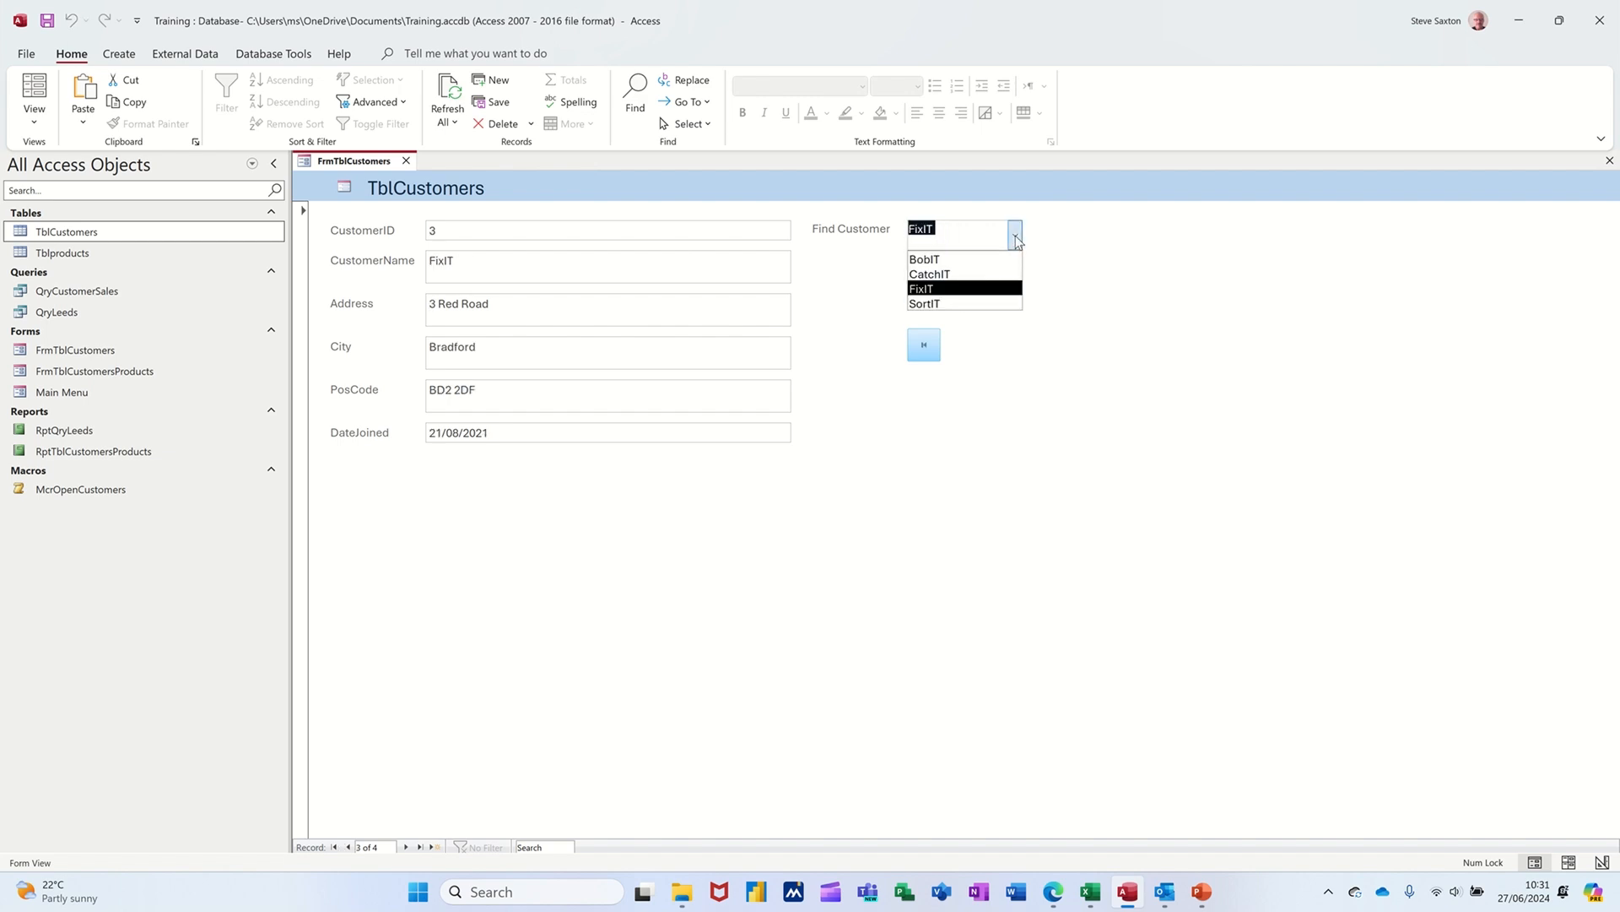
click(948, 275)
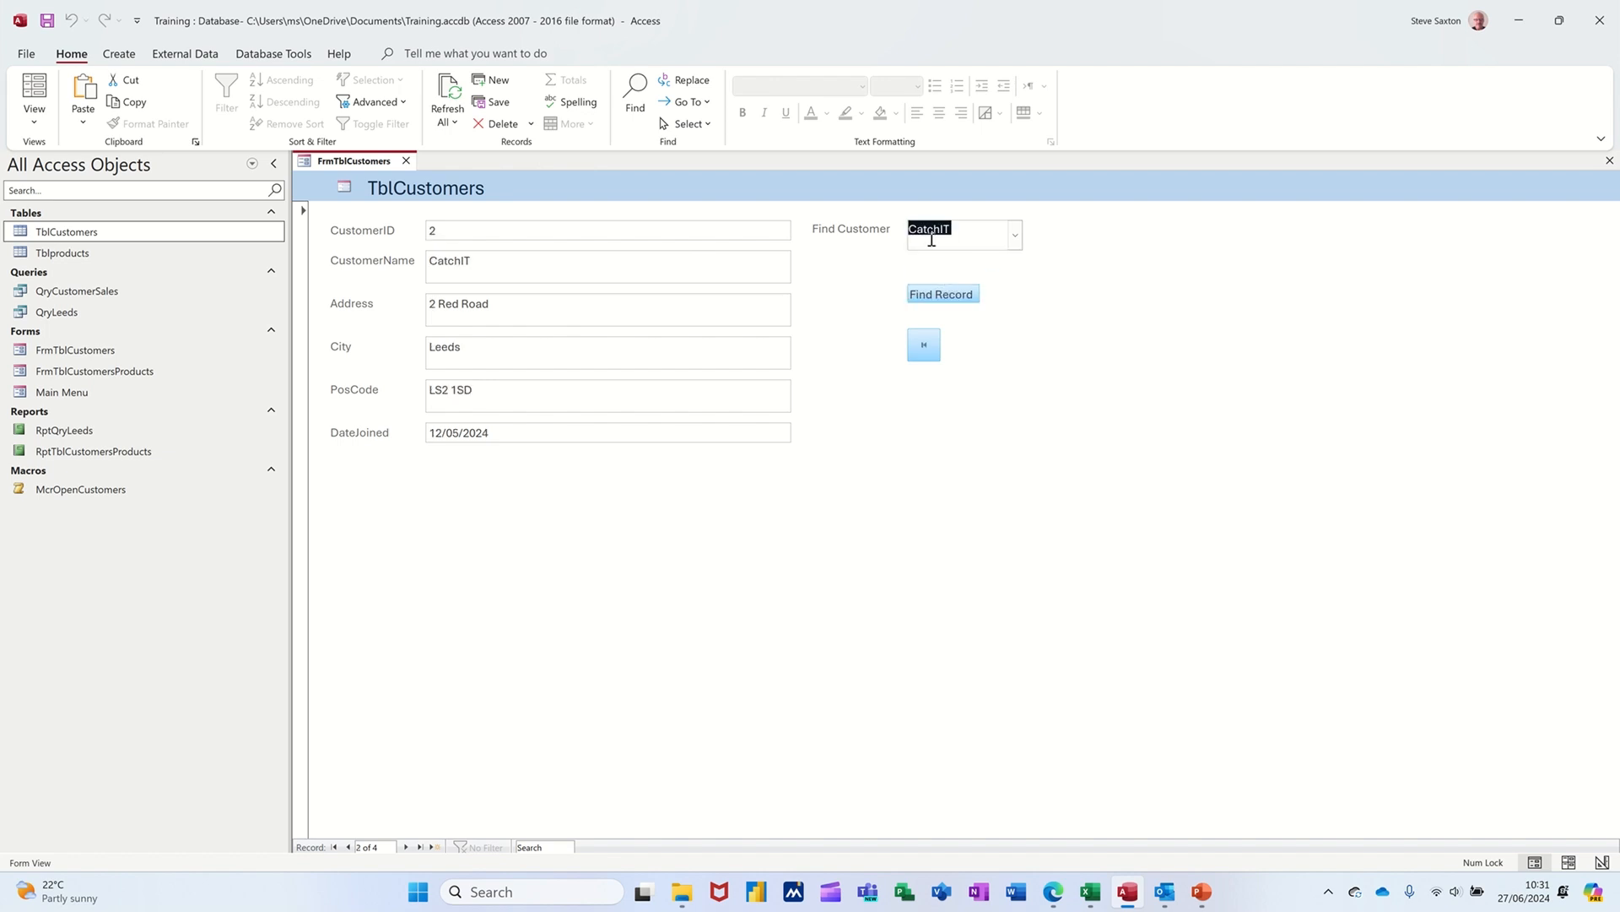